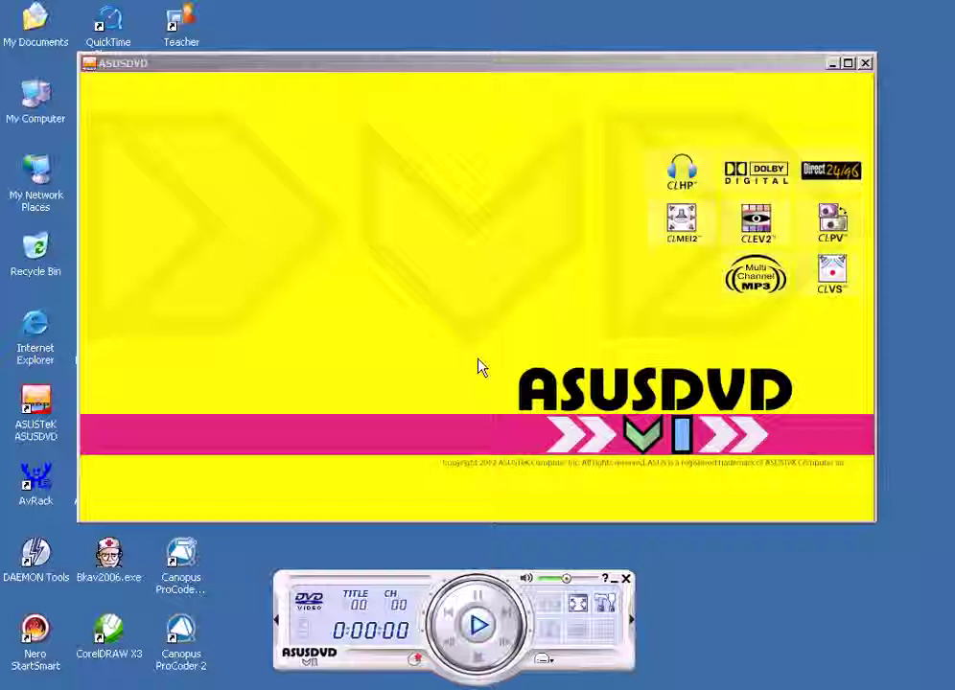
Step: Bring the ASUSDVD player to the front so its Auto-Resume prompt appears
{"action": "left_click", "coordinate": [448, 65]}
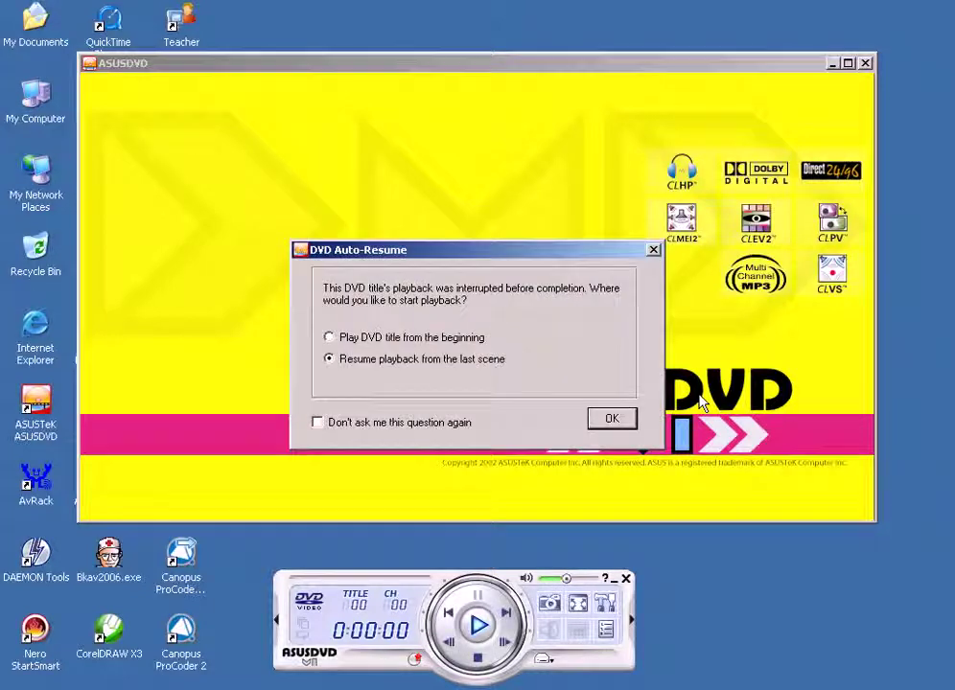
Step: Choose to play the wedding DVD title from the beginning
{"action": "left_click", "coordinate": [422, 340]}
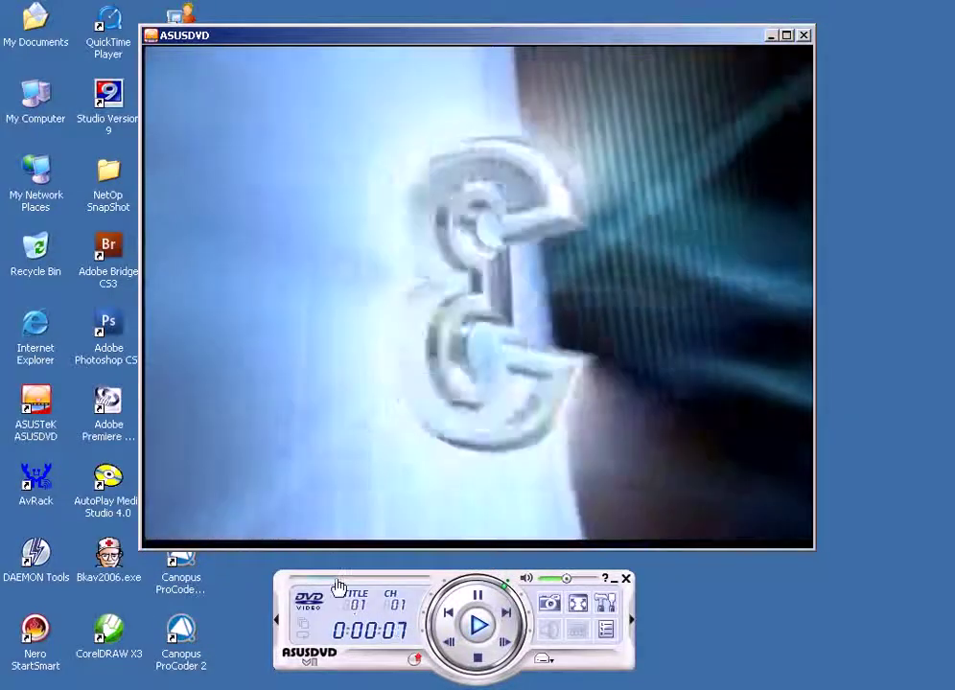
Step: Scrub the seek bar back and forth to the red-table ceremony at about 0:56:50
{"action": "left_click", "coordinate": [386, 577]}
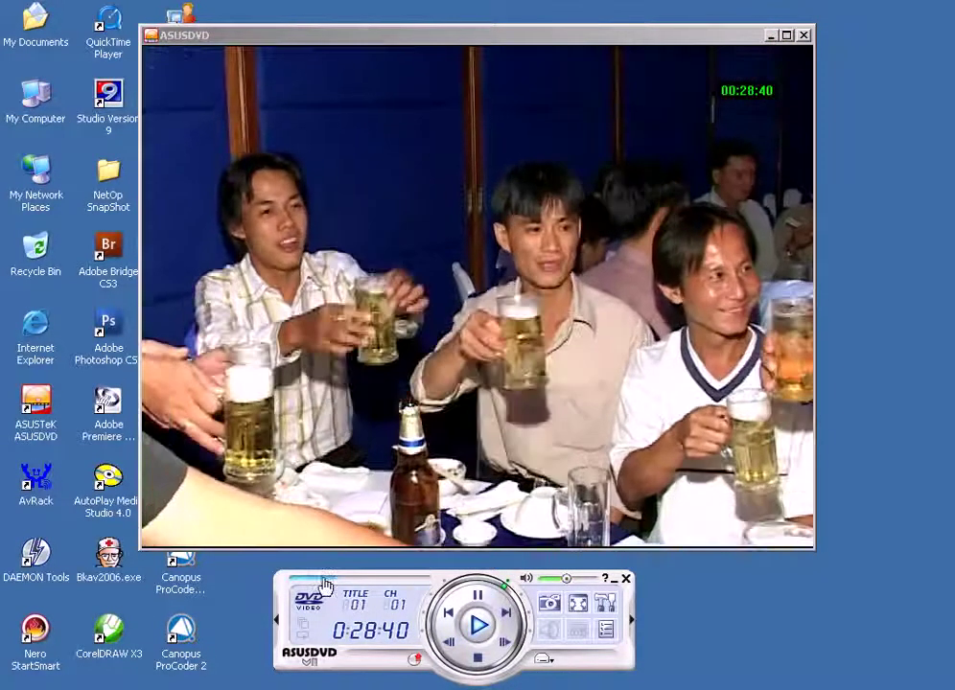
{"action": "left_click", "coordinate": [303, 580]}
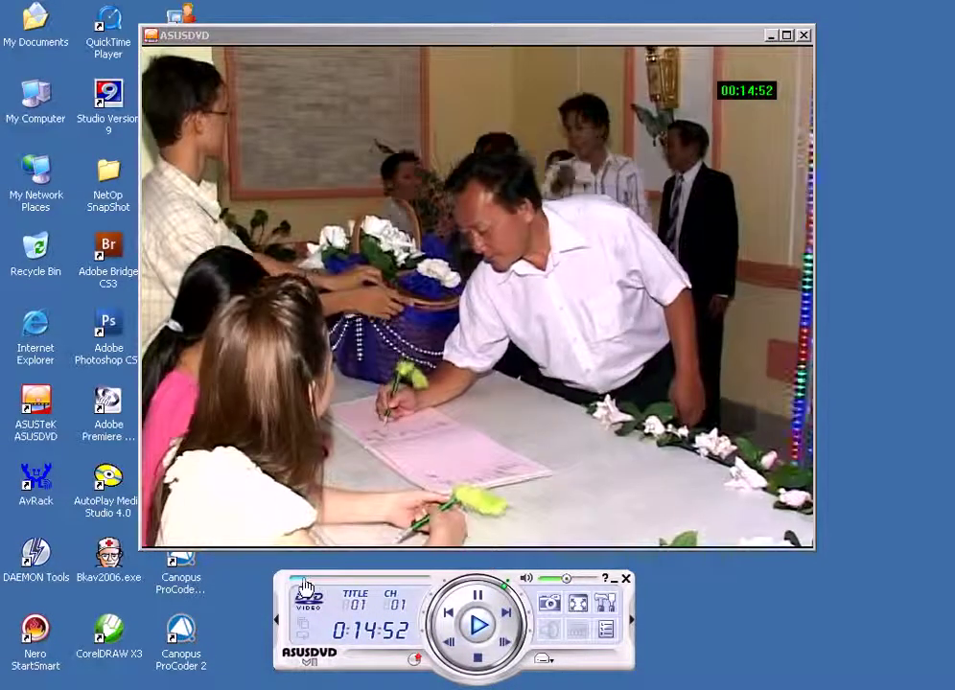
{"action": "left_click", "coordinate": [301, 581]}
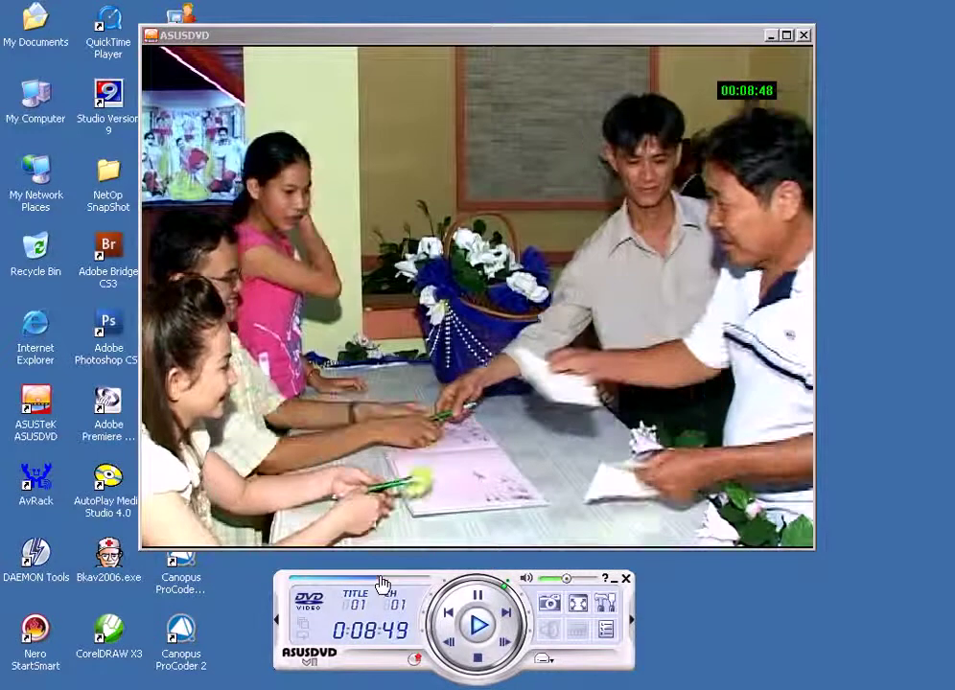
{"action": "left_click", "coordinate": [384, 581]}
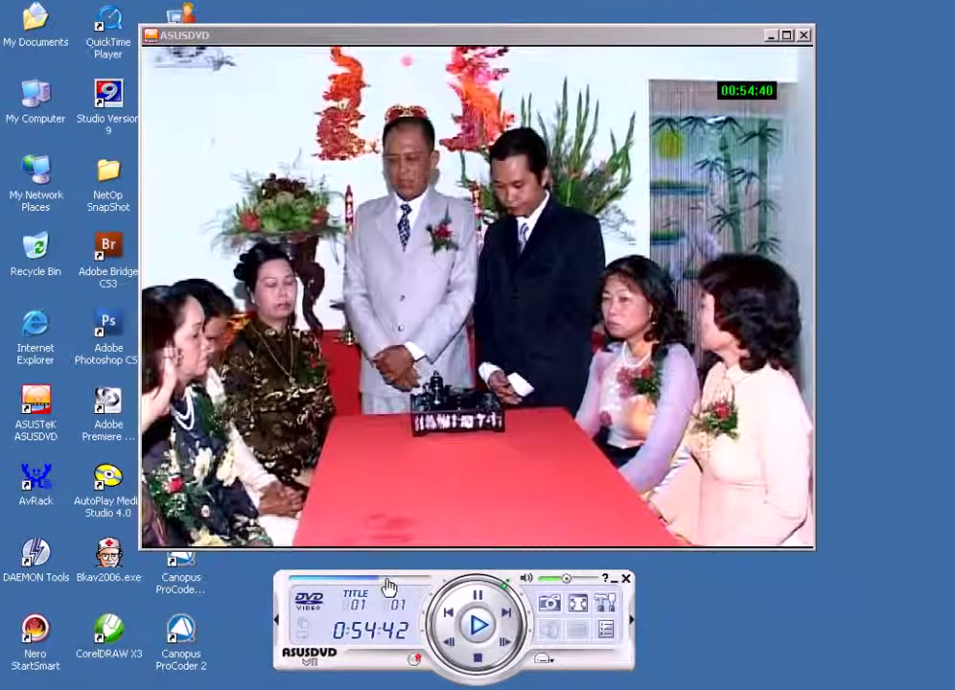
{"action": "left_click", "coordinate": [387, 582]}
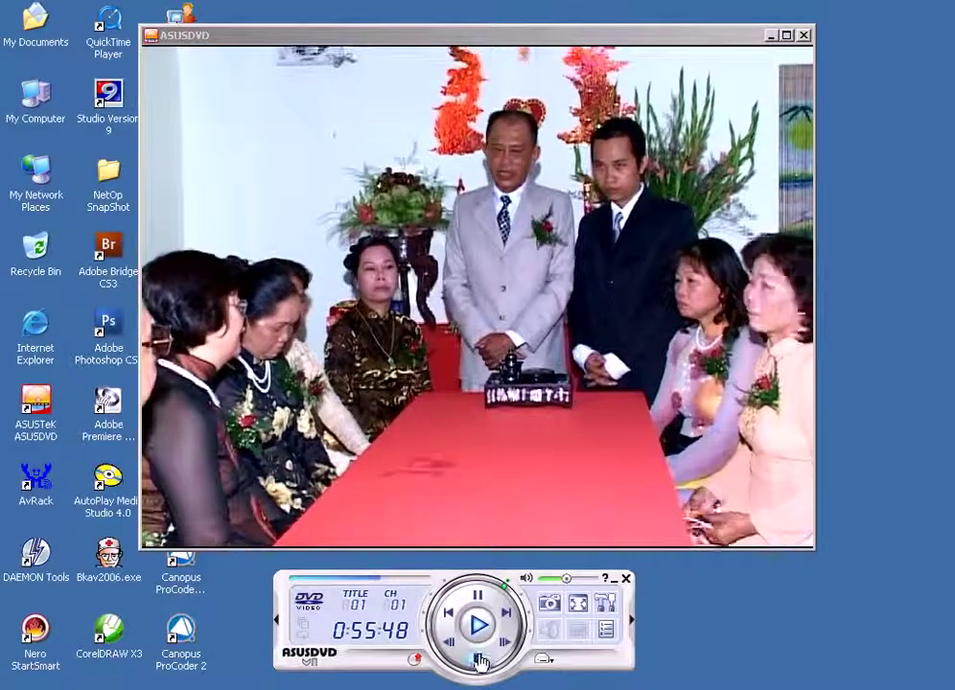
{"action": "left_click", "coordinate": [479, 598]}
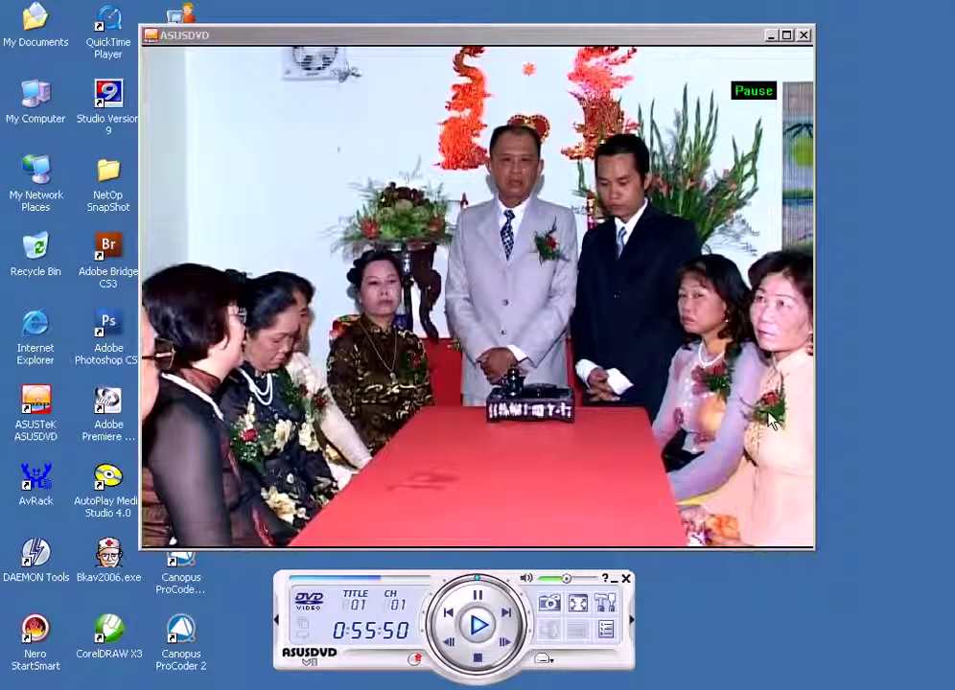
{"action": "left_click", "coordinate": [387, 579]}
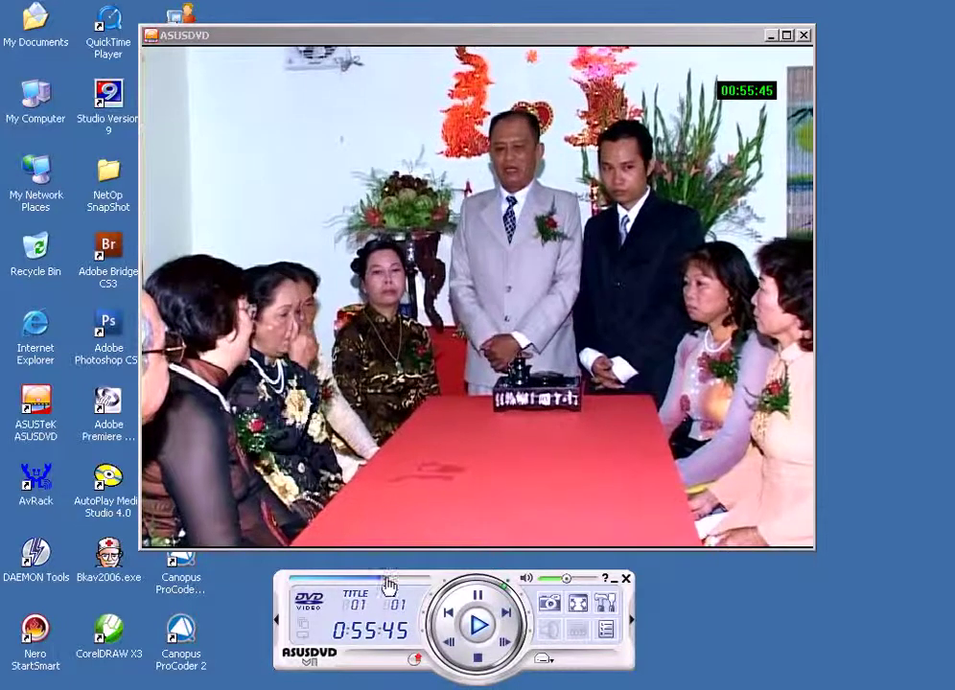
{"action": "left_click", "coordinate": [388, 581]}
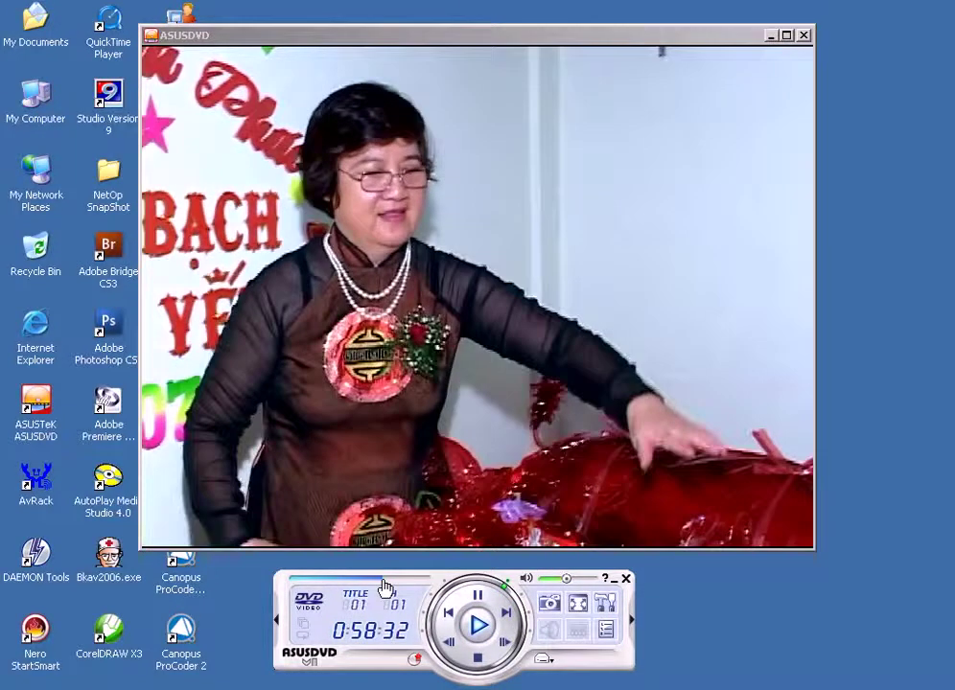
{"action": "left_click", "coordinate": [386, 585]}
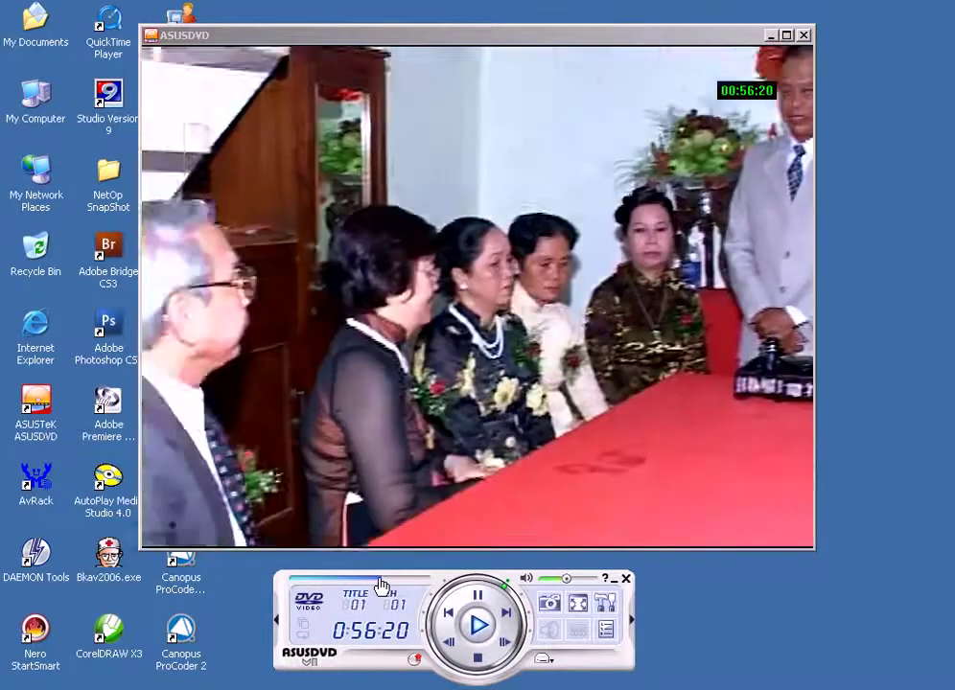
{"action": "left_click", "coordinate": [386, 585]}
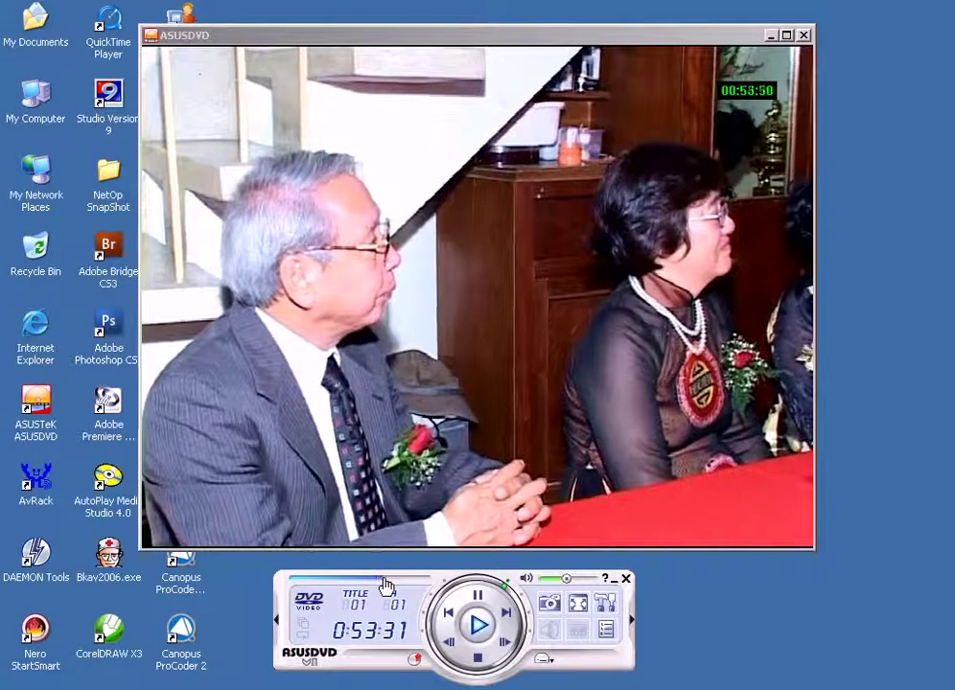
{"action": "left_click", "coordinate": [385, 585]}
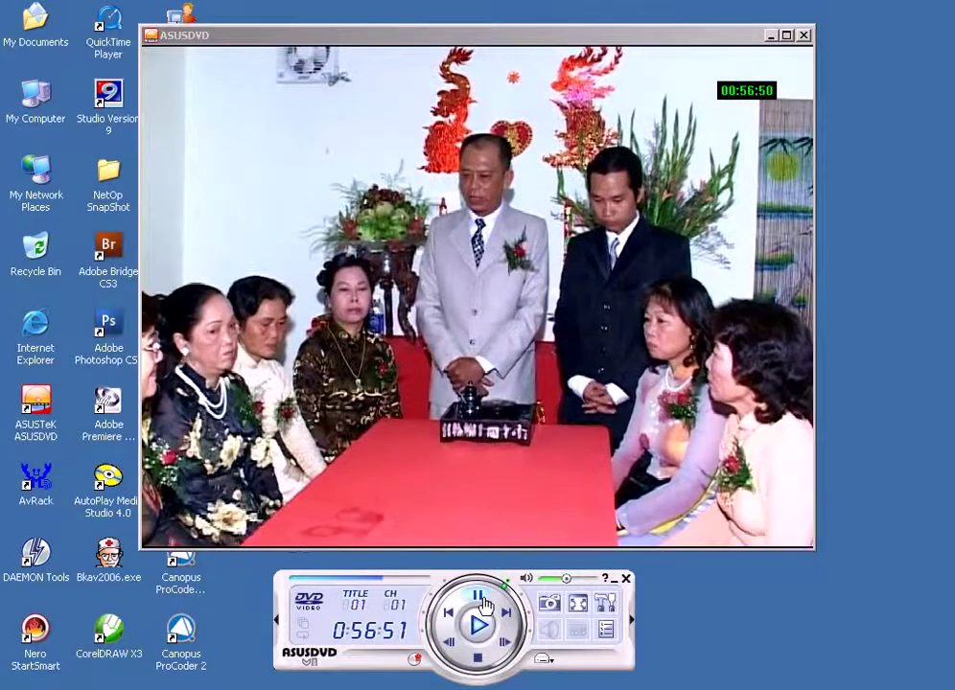
Step: Pause on the ceremony frame, capture it as a still, and switch to Photoshop
{"action": "left_click", "coordinate": [482, 601]}
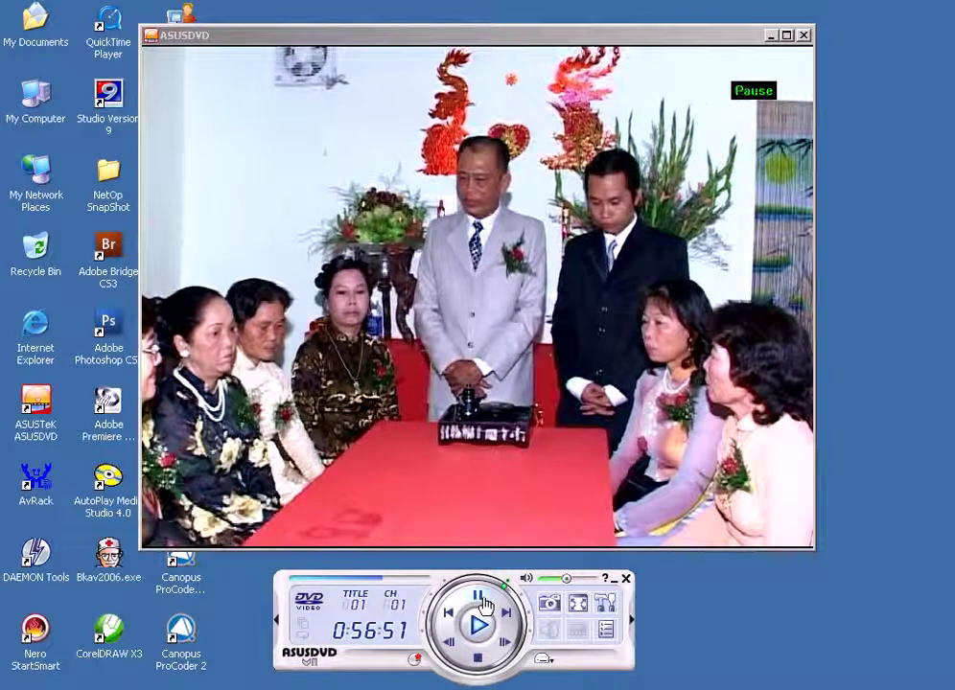
{"action": "left_click", "coordinate": [552, 608]}
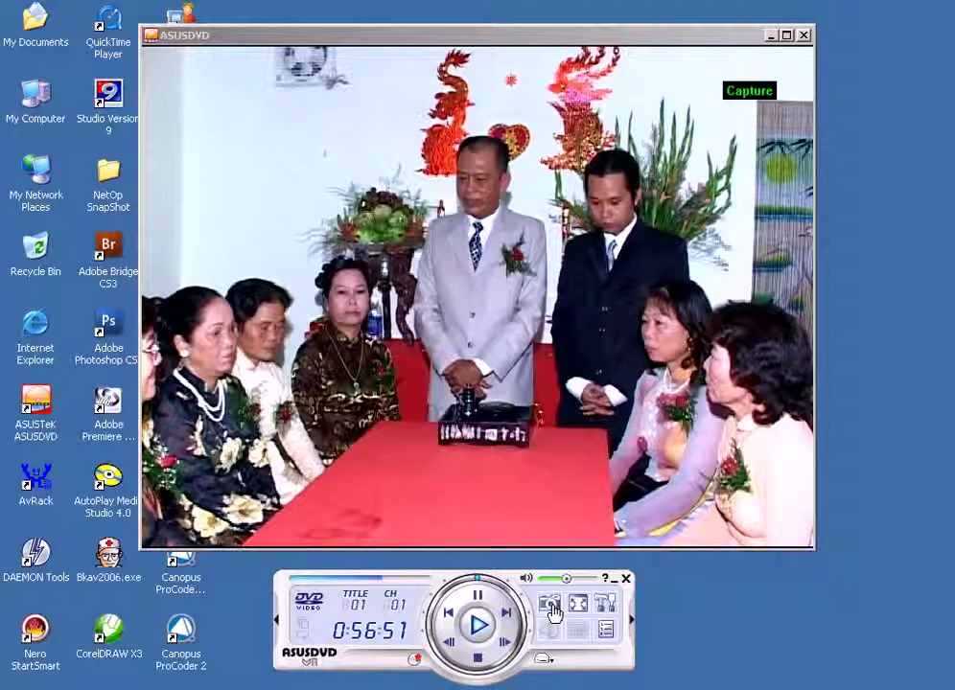
{"action": "key", "text": "alt+Tab"}
{"action": "key", "text": "alt+Tab"}
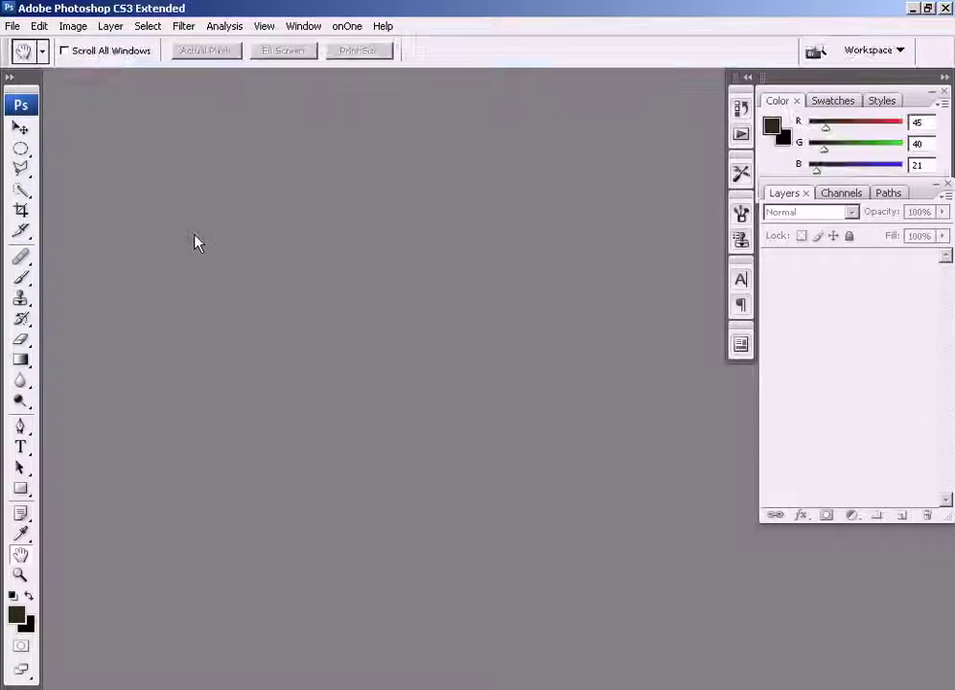
Step: Create a new 720×480 Clipboard-preset document and paste the captured frame into it
{"action": "left_click", "coordinate": [13, 27]}
{"action": "left_click", "coordinate": [18, 50]}
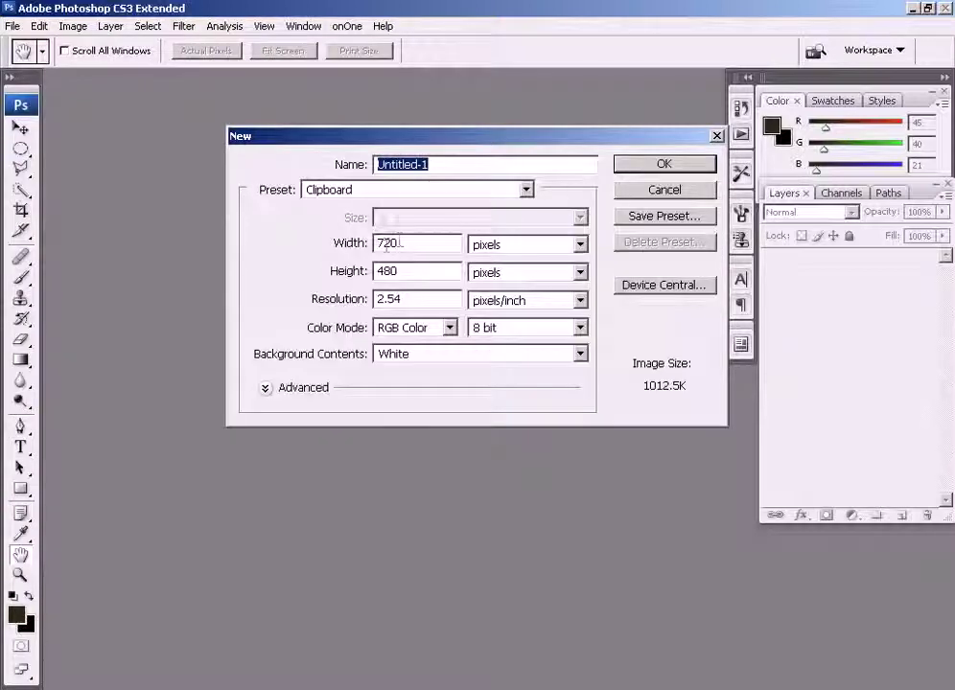
{"action": "left_click", "coordinate": [652, 164]}
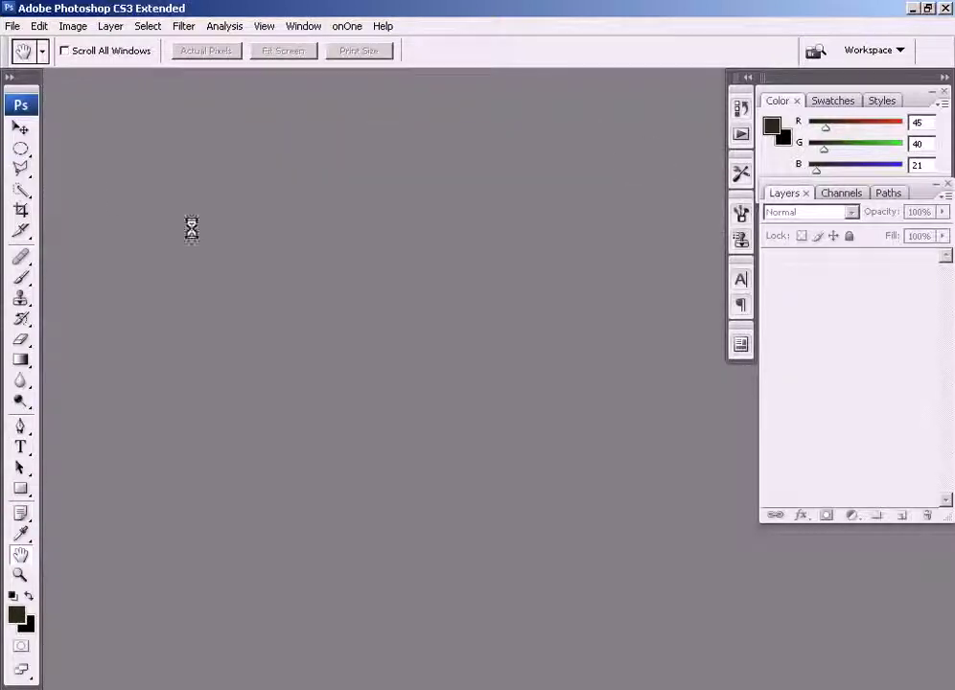
{"action": "left_click", "coordinate": [39, 26]}
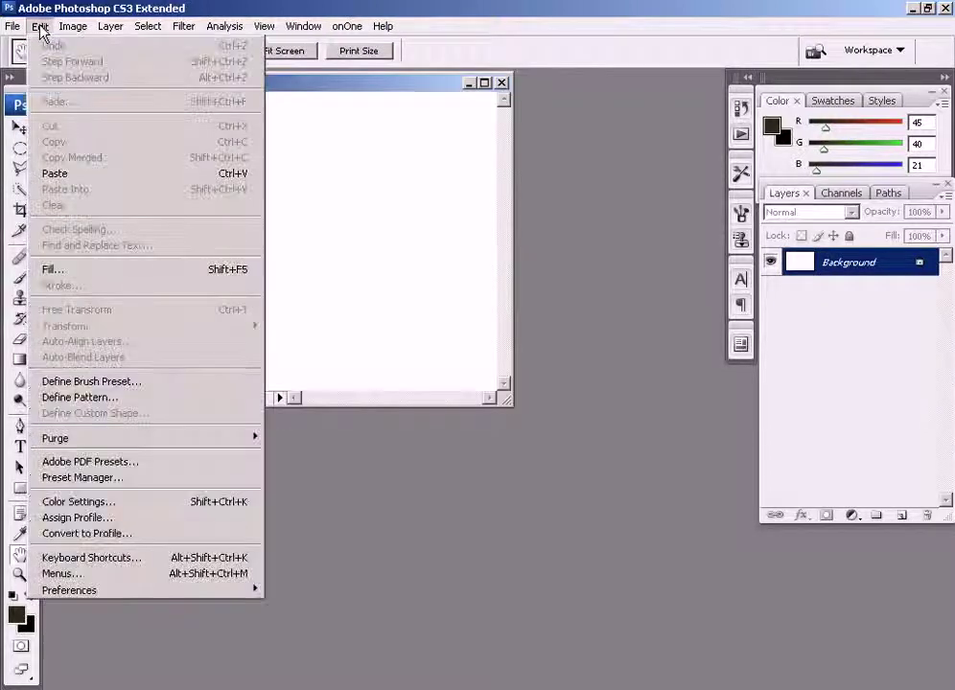
{"action": "left_click", "coordinate": [73, 174]}
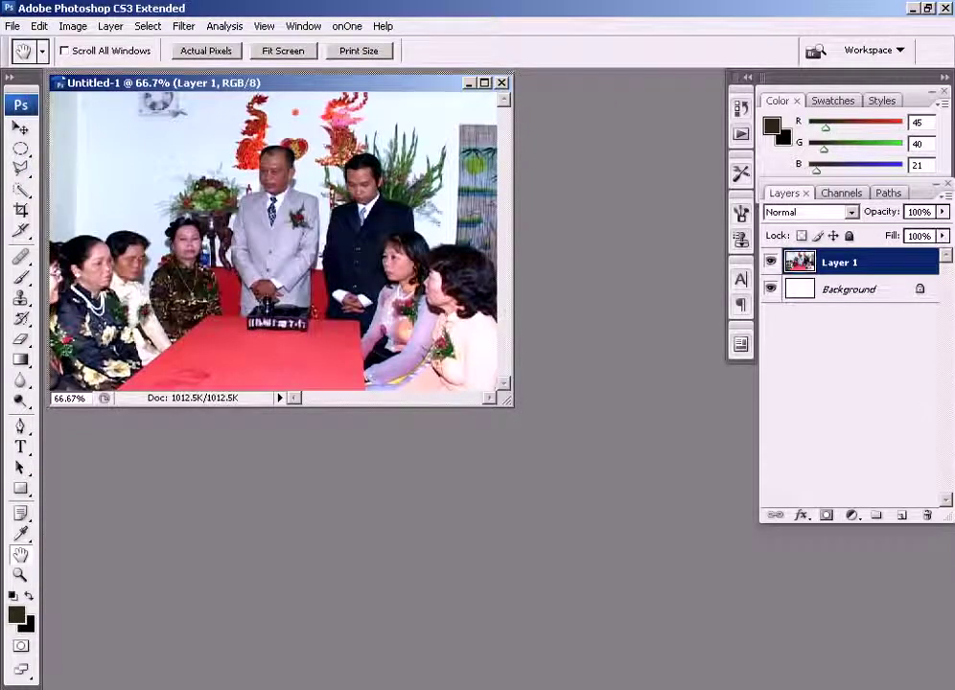
Step: Free-transform the pasted photo to about 95% width, squeezing both sides evenly
{"action": "left_click_drag", "start_coordinate": [511, 402], "coordinate": [639, 508]}
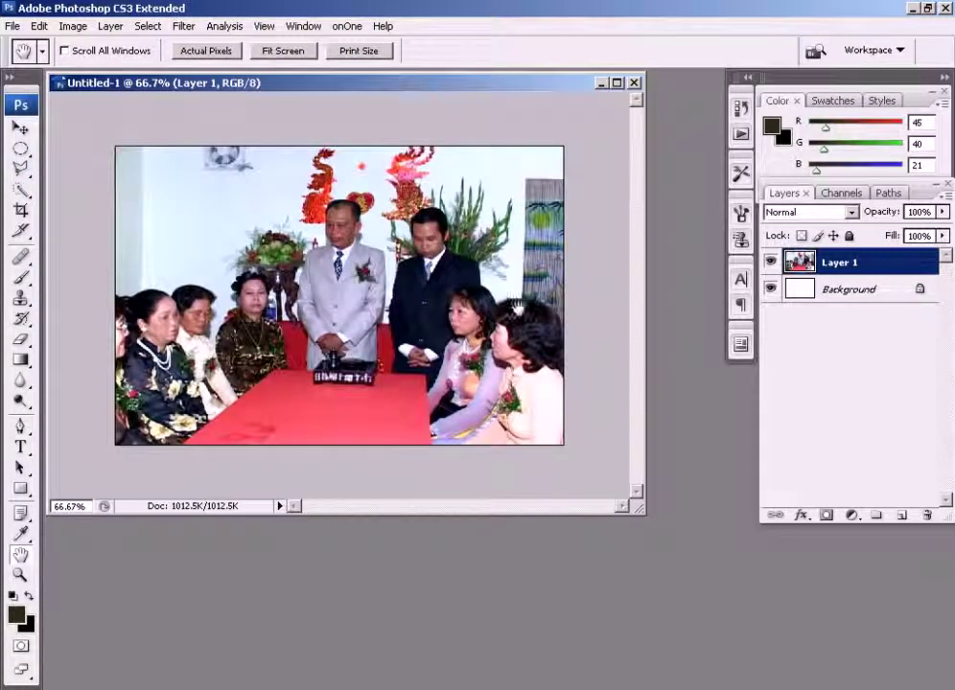
{"action": "left_click", "coordinate": [19, 127]}
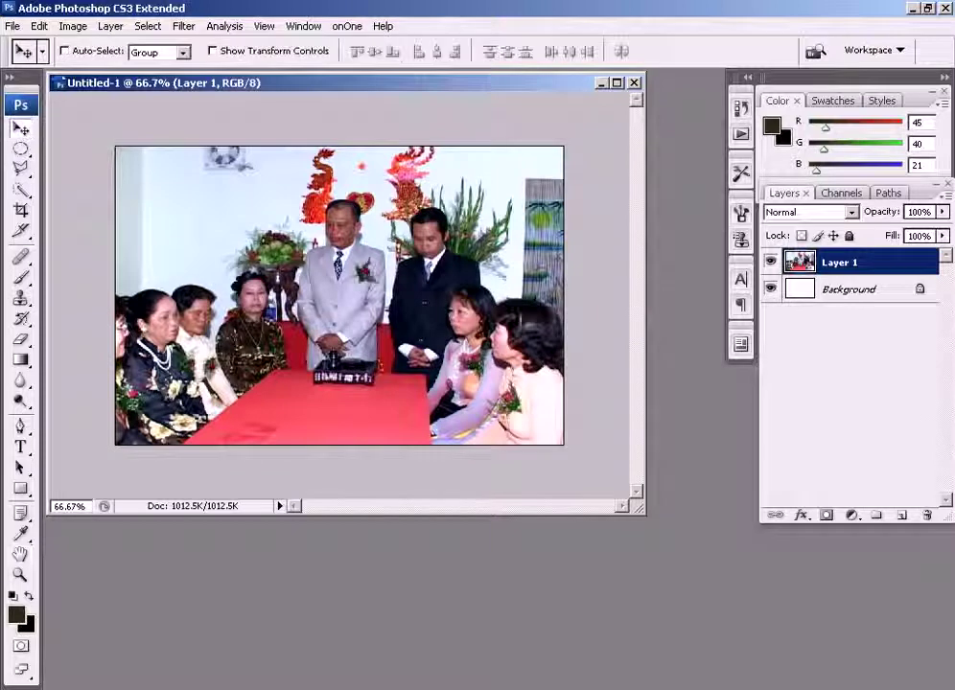
{"action": "key", "text": "ctrl+t"}
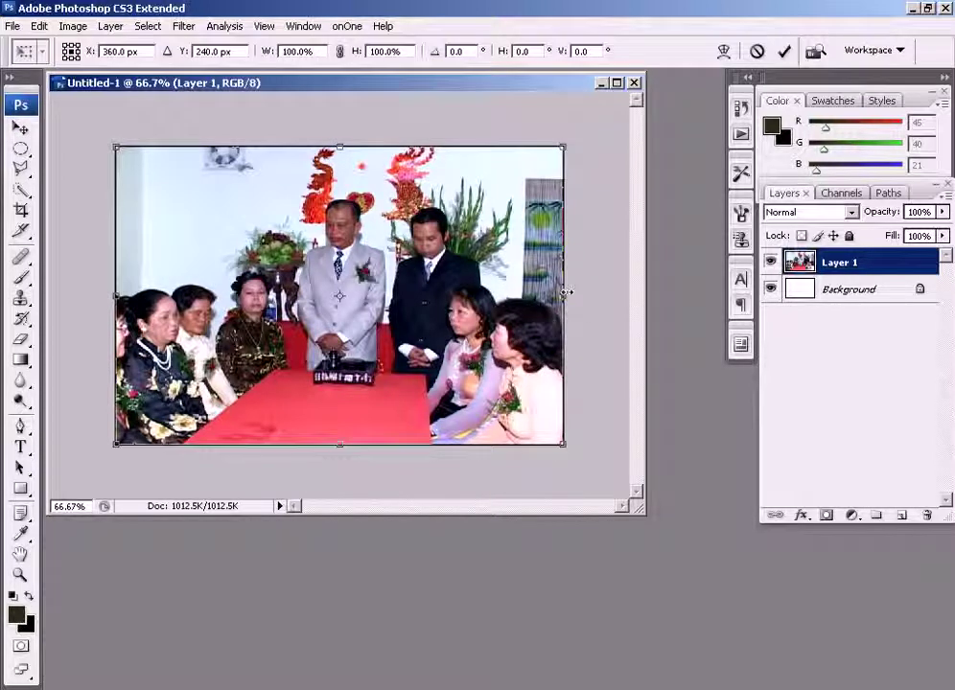
{"action": "left_click_drag", "start_coordinate": [565, 292], "coordinate": [554, 293]}
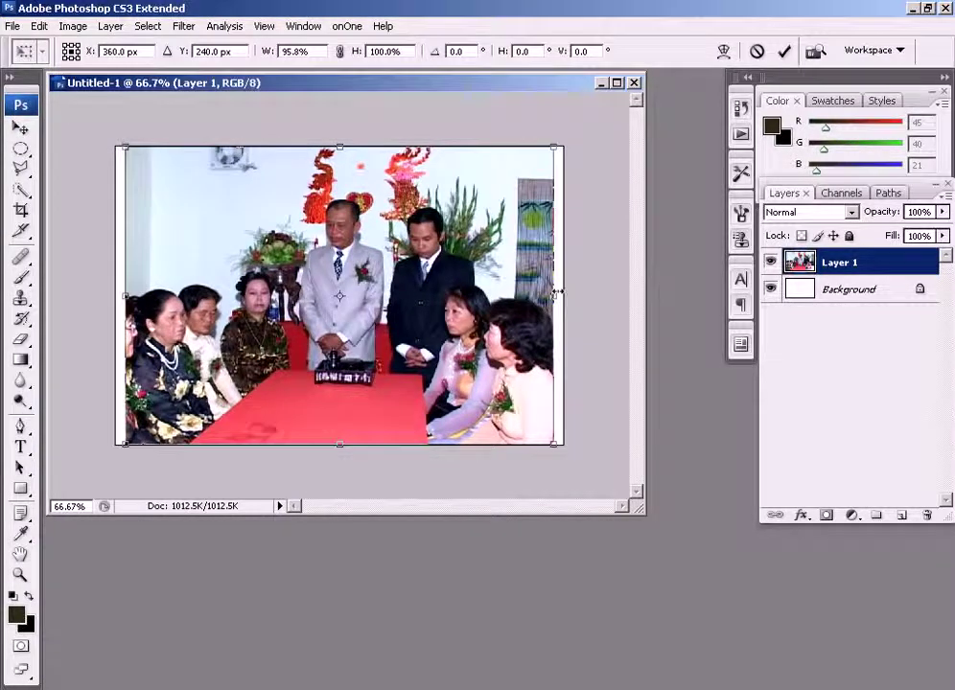
{"action": "key", "text": "Return"}
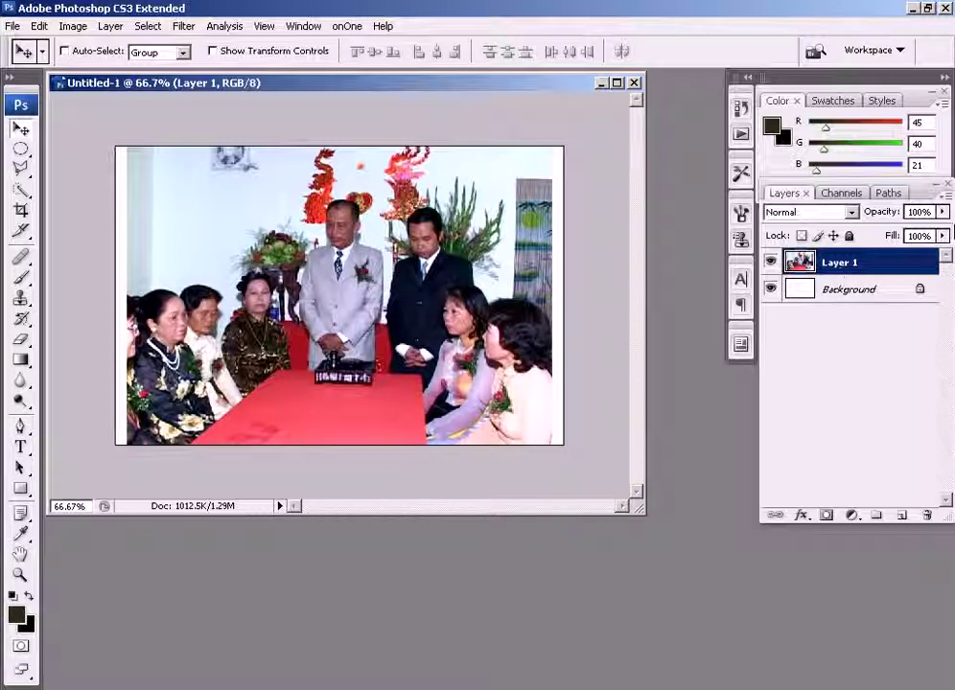
Step: Flatten the image and set Image Size to 300 pixels/inch in cm without resampling
{"action": "left_click", "coordinate": [946, 194]}
{"action": "left_click", "coordinate": [846, 516]}
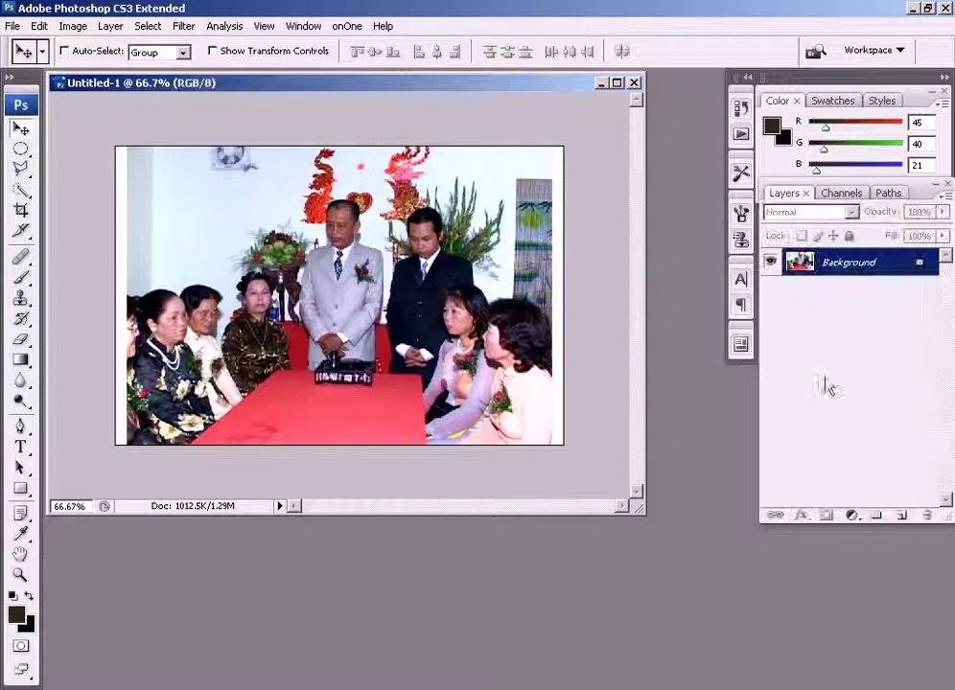
{"action": "left_click", "coordinate": [73, 26]}
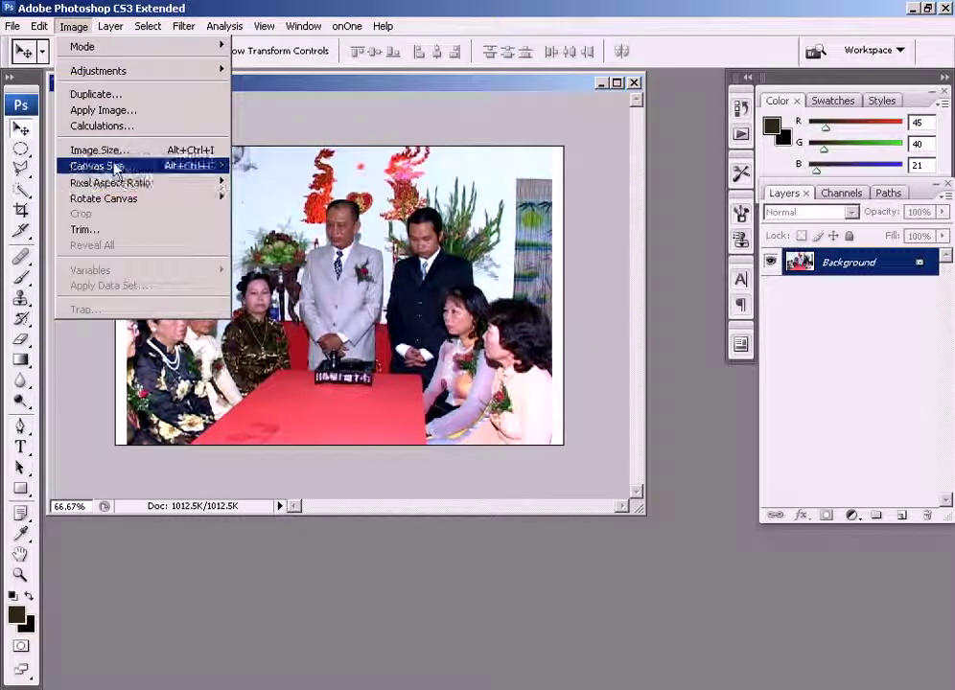
{"action": "left_click", "coordinate": [96, 150]}
{"action": "left_click", "coordinate": [481, 275]}
{"action": "left_click", "coordinate": [460, 322]}
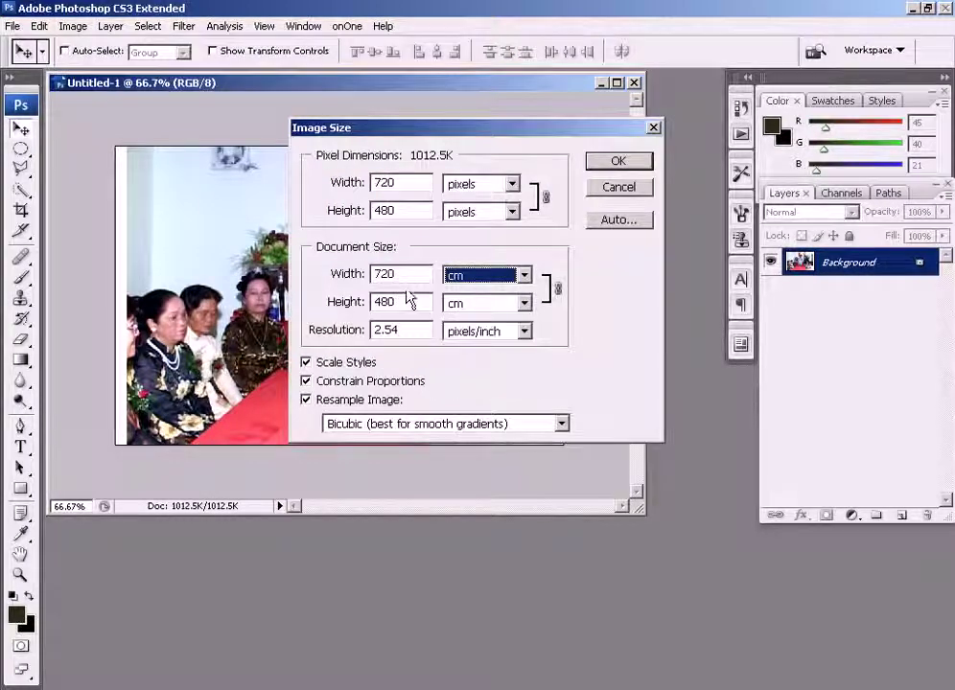
{"action": "left_click", "coordinate": [473, 276]}
{"action": "left_click", "coordinate": [473, 322]}
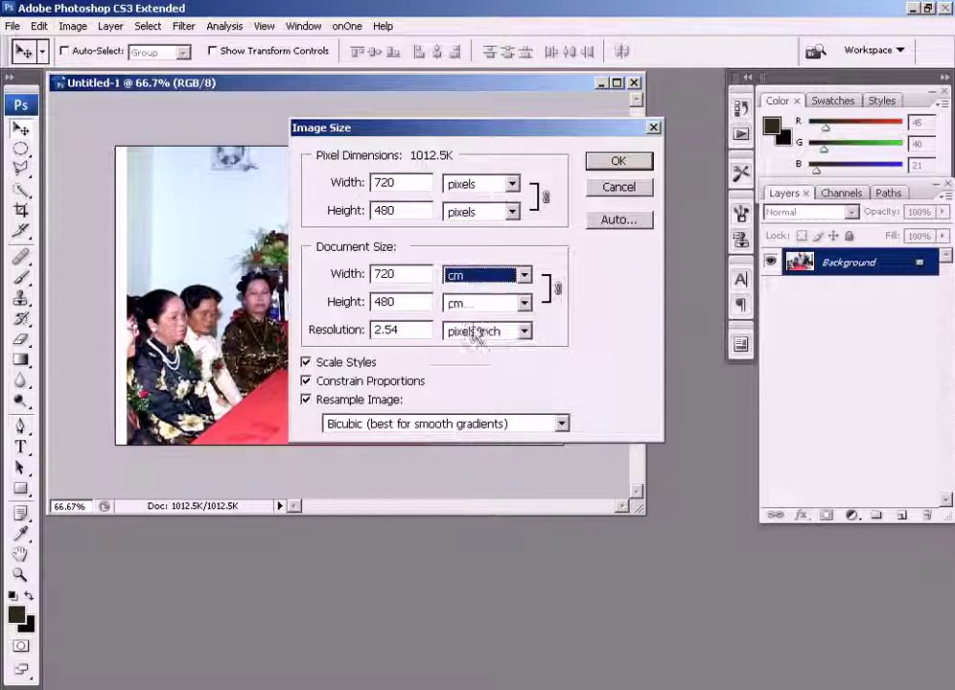
{"action": "left_click", "coordinate": [408, 329]}
{"action": "double_click", "coordinate": [394, 330]}
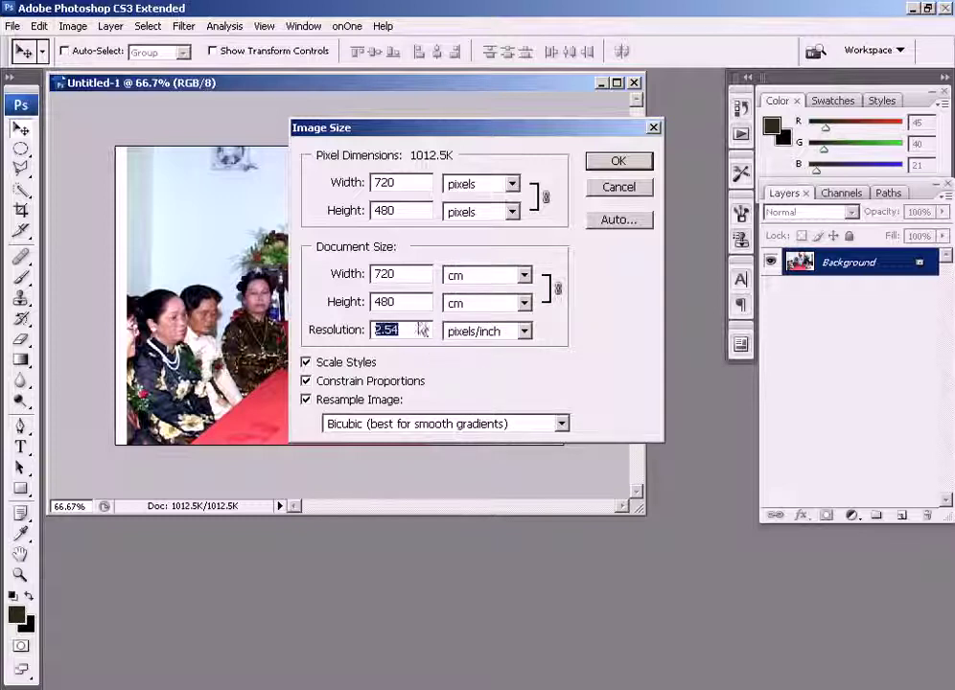
{"action": "type", "text": "300"}
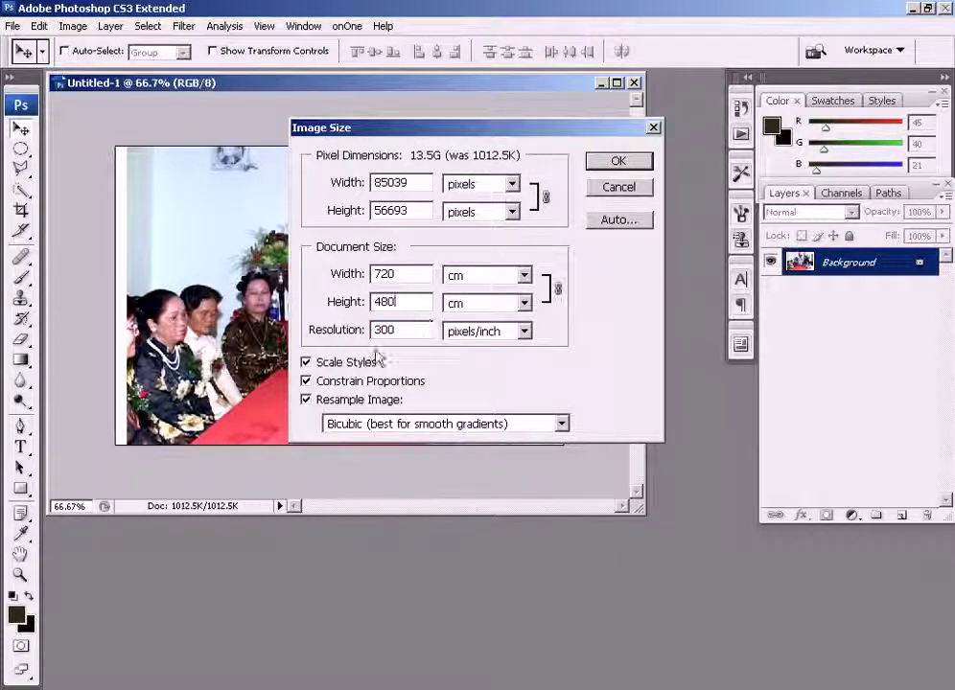
{"action": "left_click", "coordinate": [306, 399]}
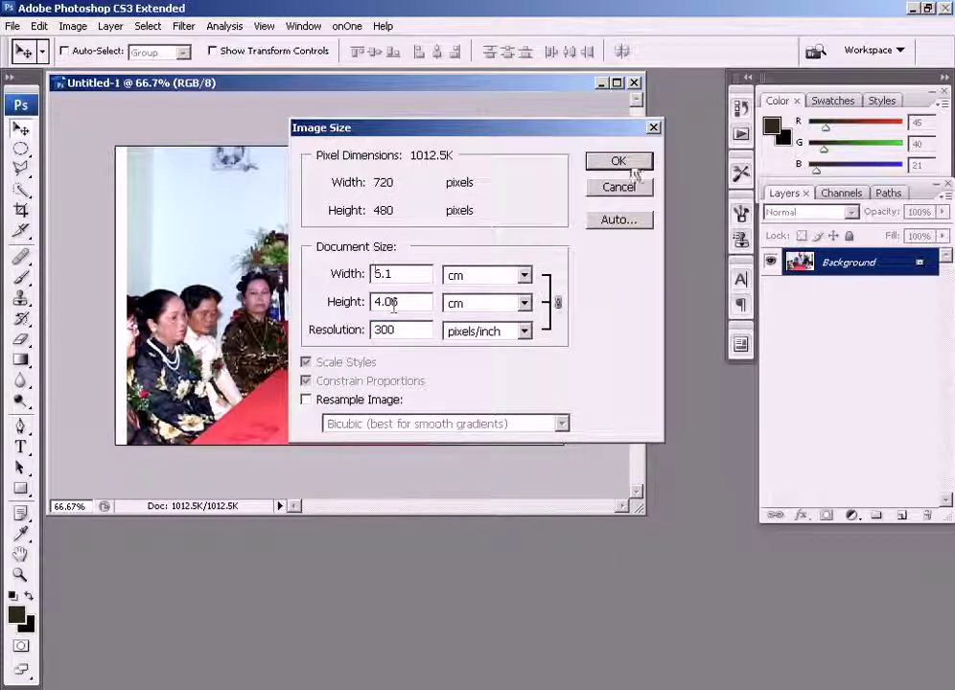
{"action": "left_click", "coordinate": [635, 167]}
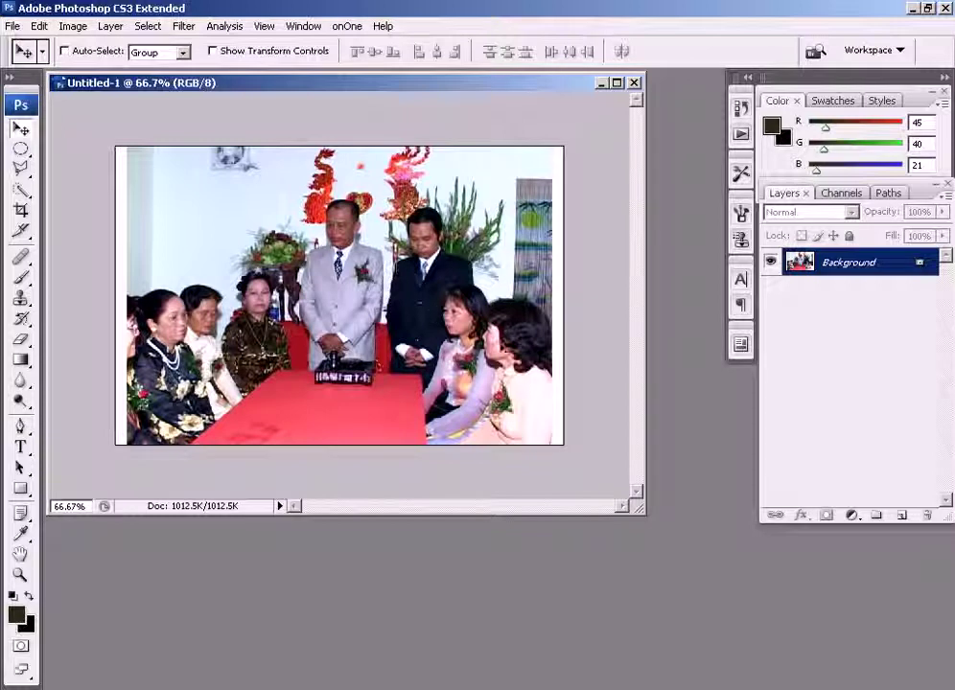
Step: Convert Background to editable Layer 0 and set the Crop tool to 13 × 18 cm
{"action": "right_click", "coordinate": [842, 270]}
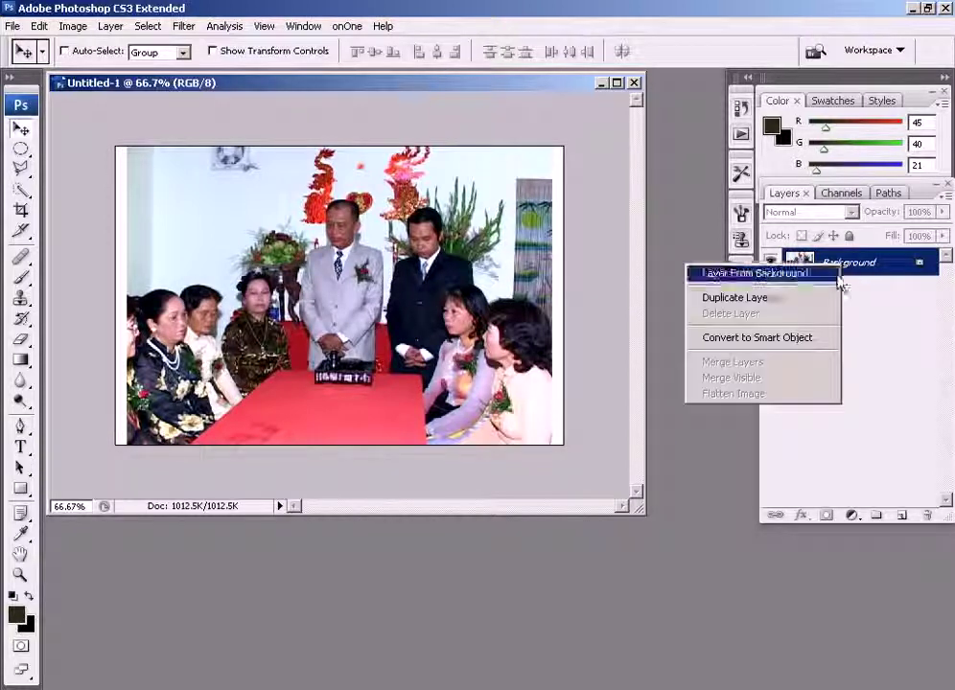
{"action": "left_click", "coordinate": [796, 339]}
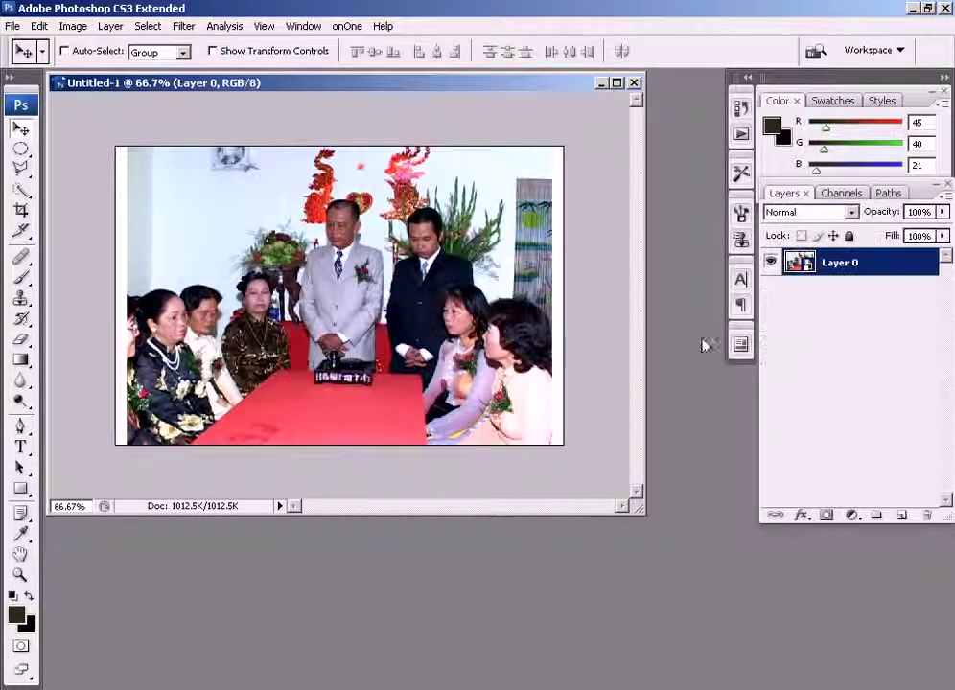
{"action": "left_click", "coordinate": [20, 209]}
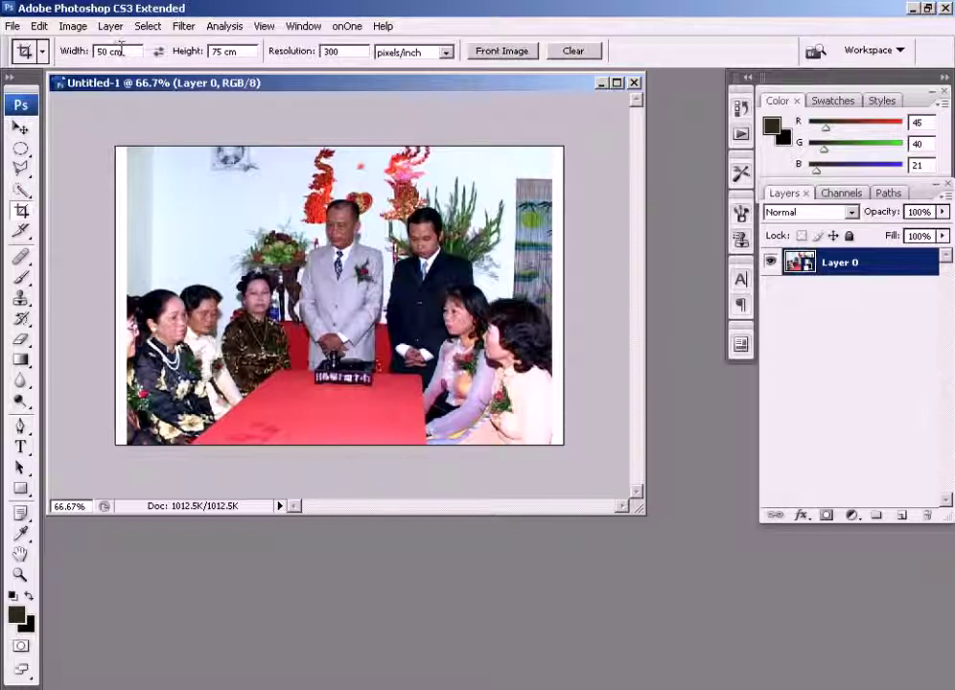
{"action": "type", "text": "3 cm"}
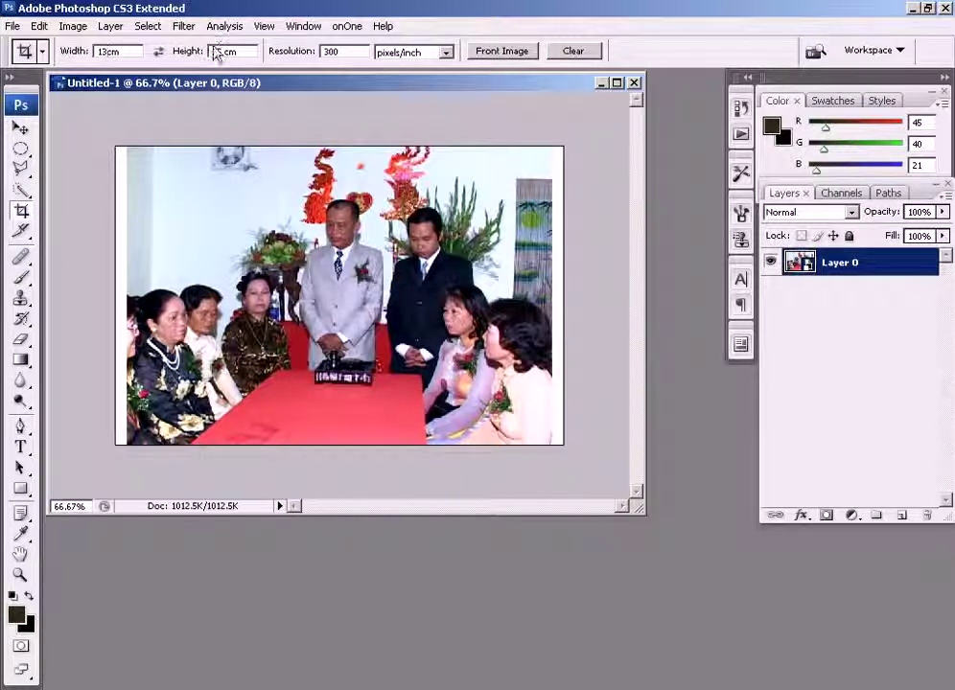
{"action": "double_click", "coordinate": [218, 51]}
{"action": "type", "text": "18"}
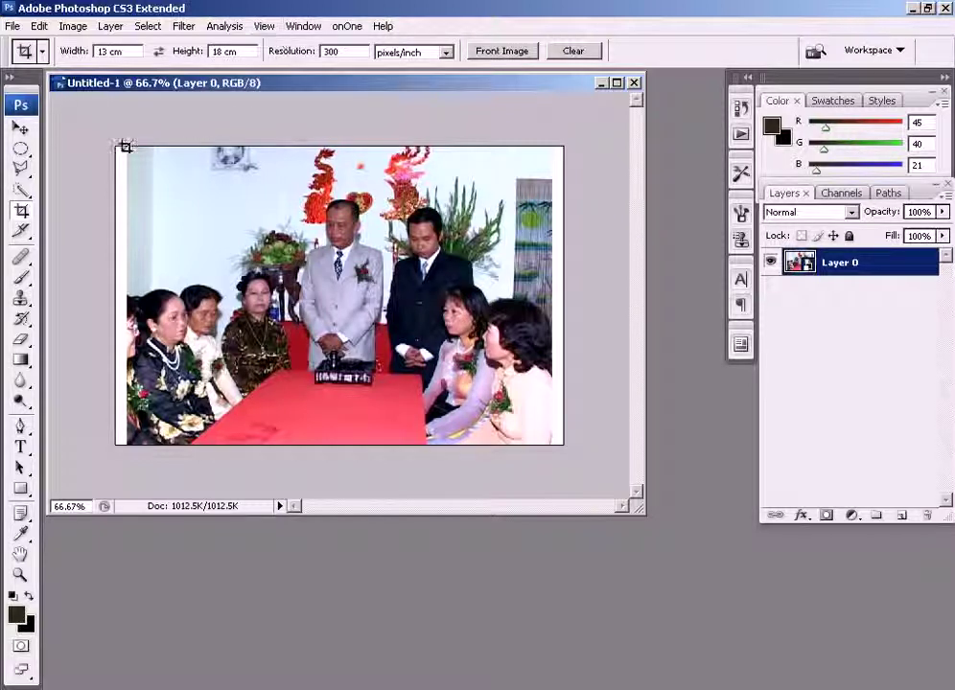
Step: Draw the crop frame over the photo, commit the 300 ppi crop, and fit it on screen
{"action": "left_click_drag", "start_coordinate": [117, 146], "coordinate": [570, 501]}
{"action": "key", "text": "Escape"}
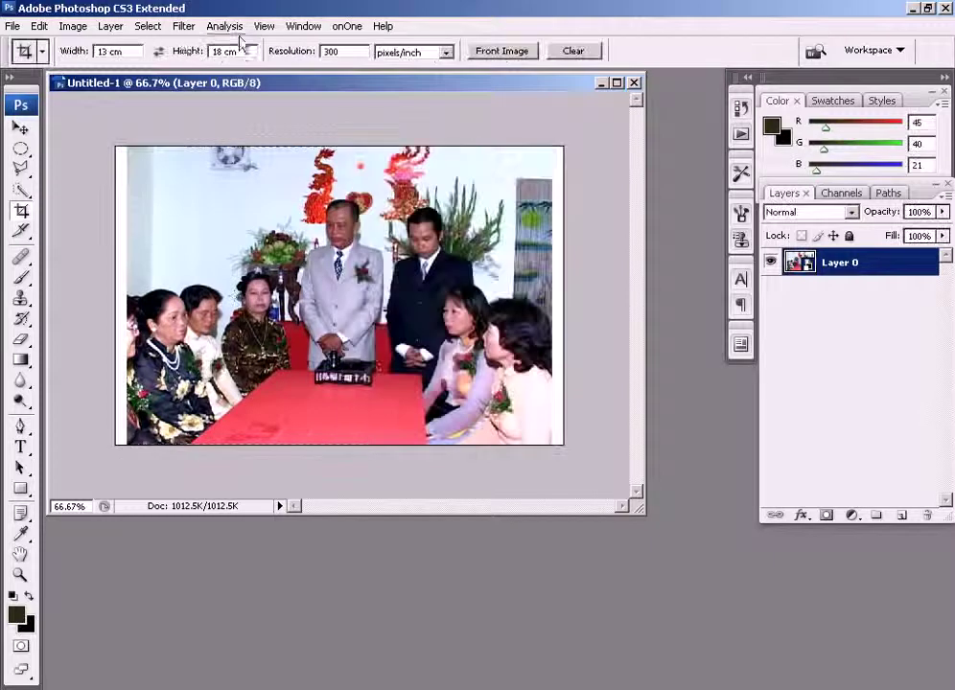
{"action": "left_click_drag", "start_coordinate": [128, 144], "coordinate": [706, 452]}
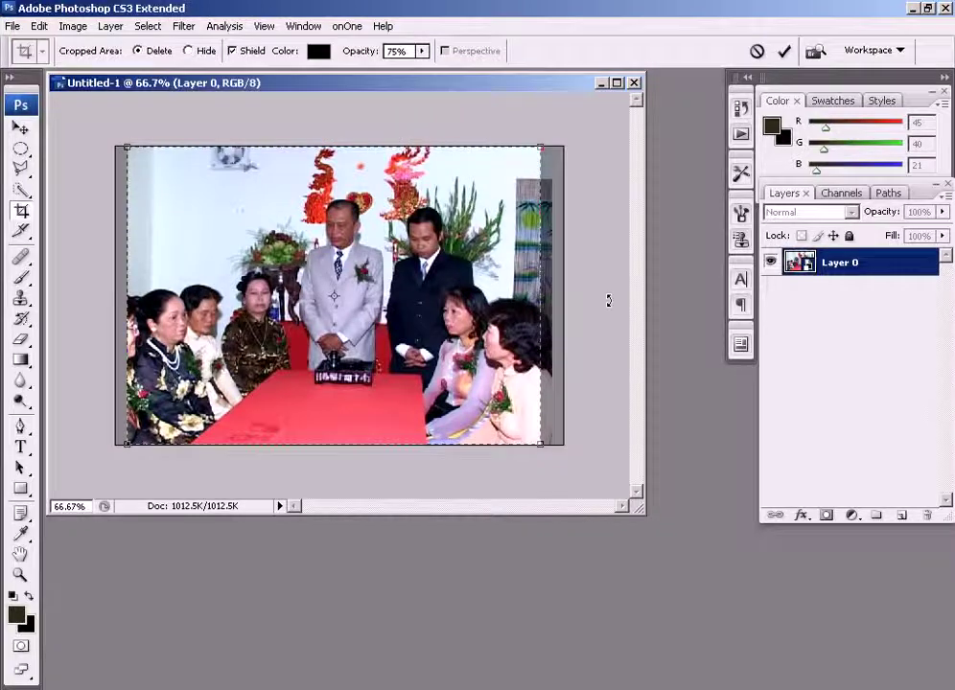
{"action": "key", "text": "Return"}
{"action": "double_click", "coordinate": [21, 554]}
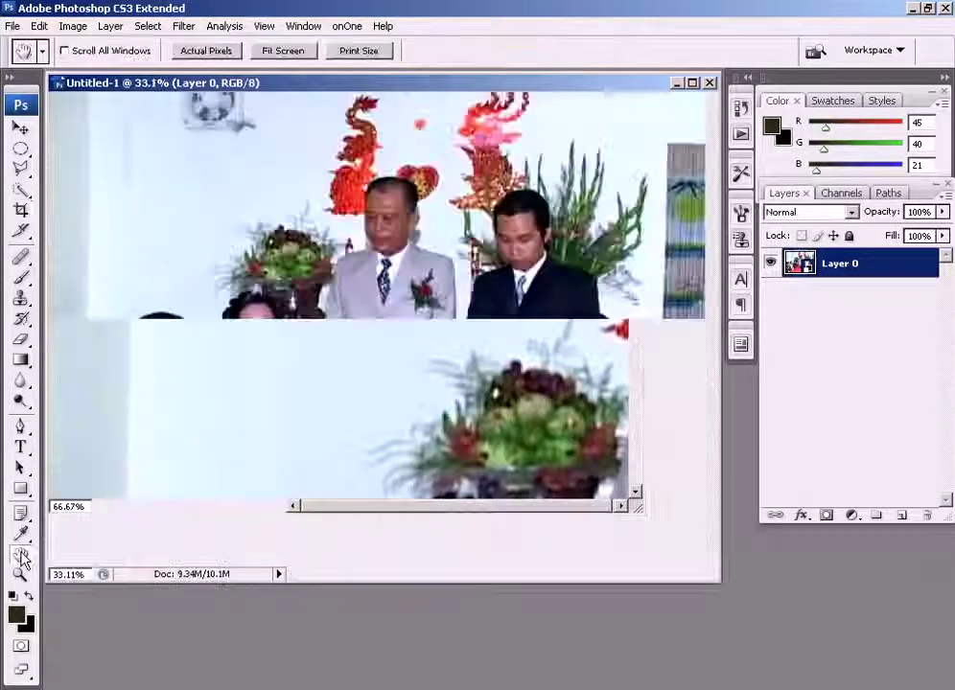
Step: Zoom out to the whole photo and flatten it back to a Background layer
{"action": "key", "text": "ctrl+minus"}
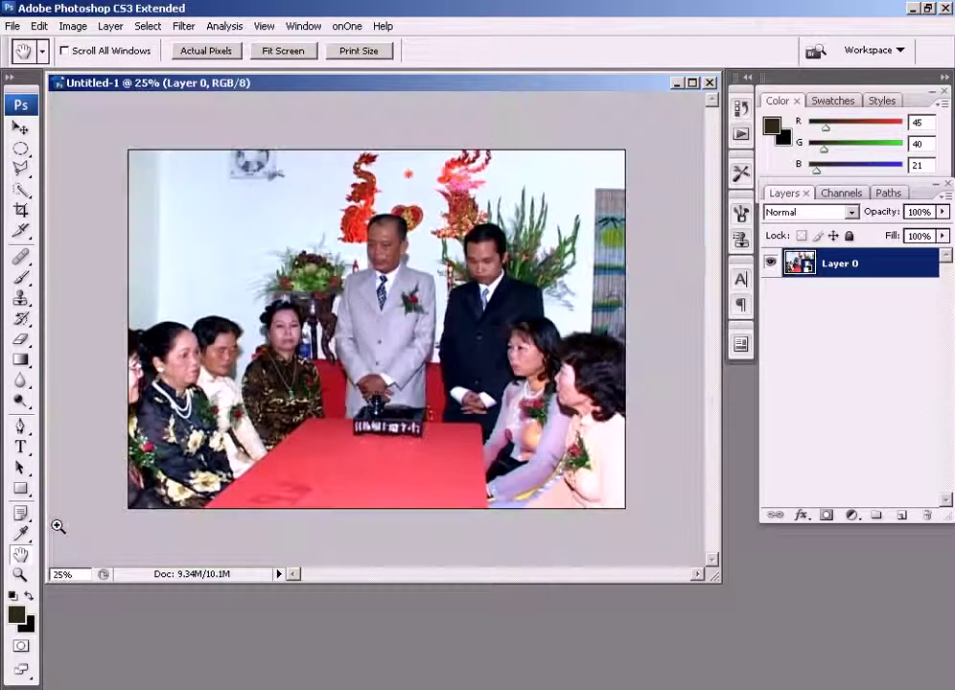
{"action": "key", "text": "ctrl+plus"}
{"action": "key", "text": "ctrl+minus"}
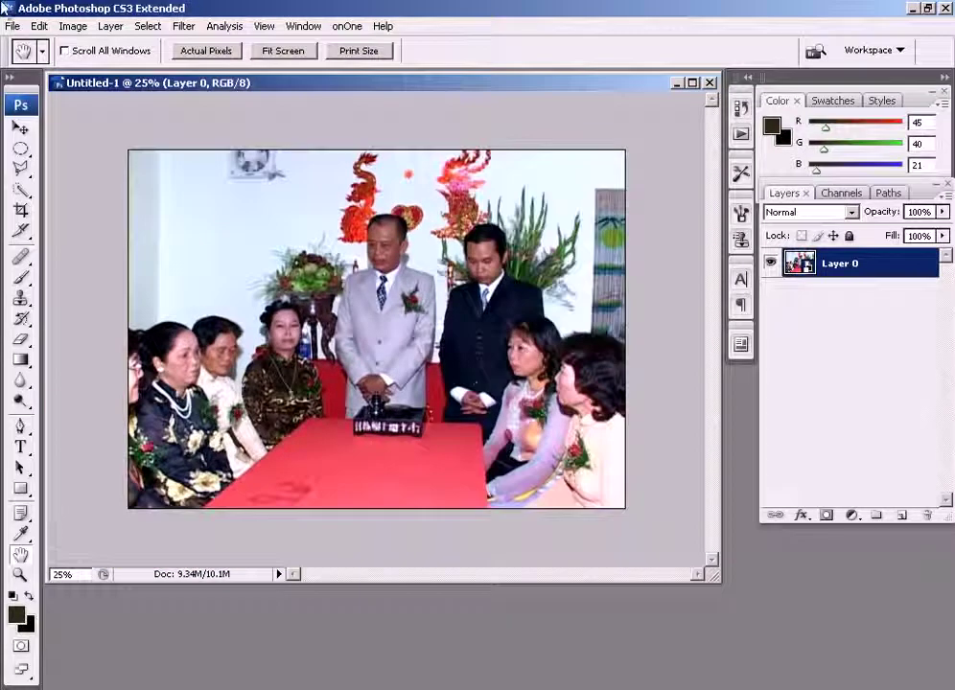
{"action": "left_click", "coordinate": [185, 27]}
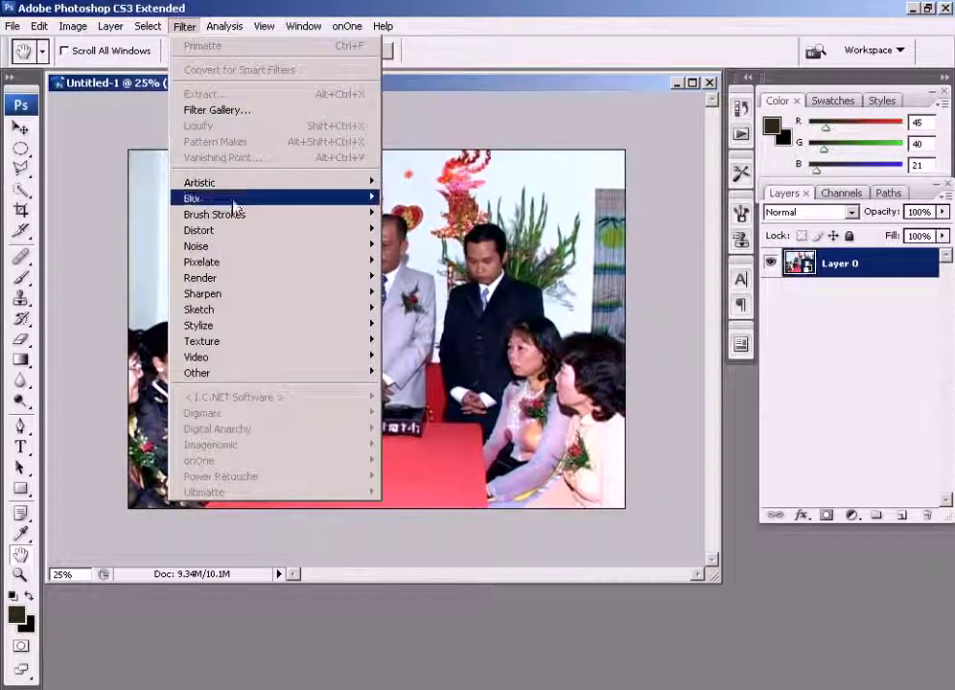
{"action": "left_click", "coordinate": [947, 196]}
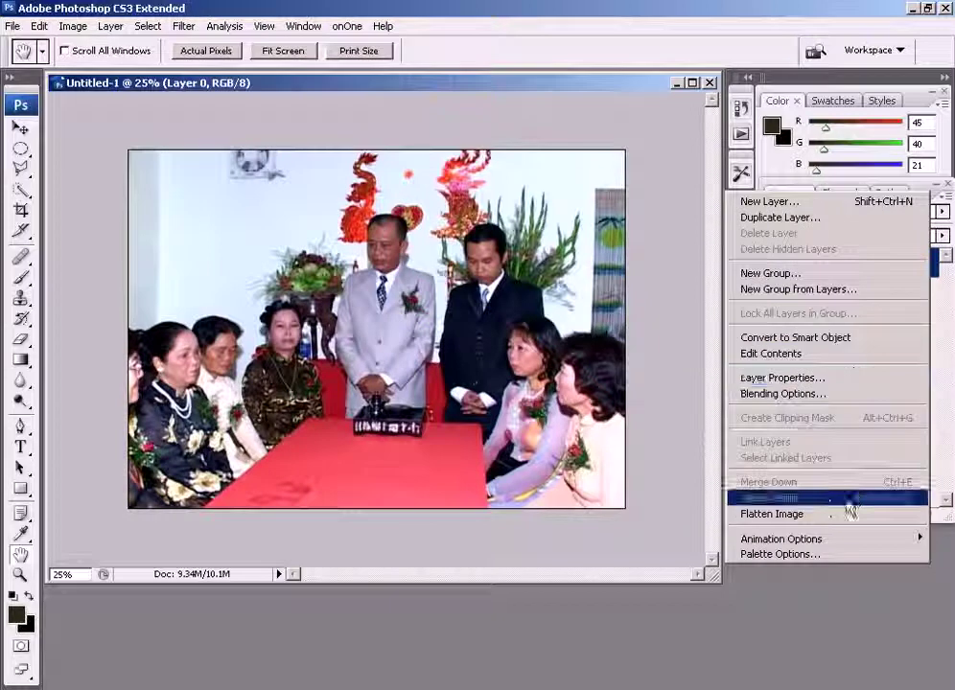
{"action": "left_click", "coordinate": [845, 514]}
Step: Apply a Median noise filter with a 1-pixel radius
{"action": "left_click", "coordinate": [184, 26]}
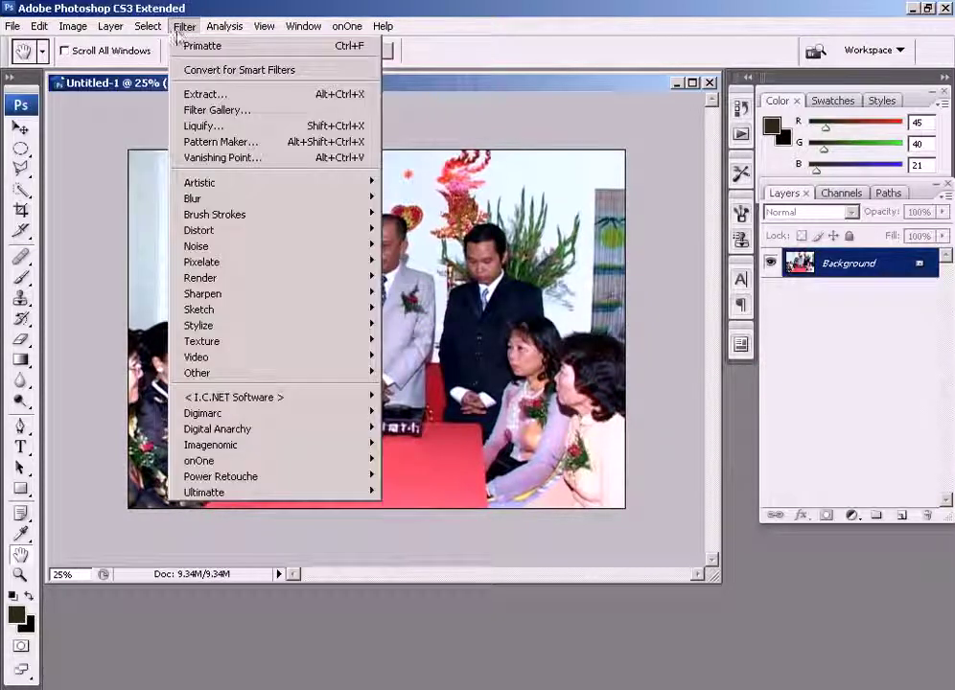
{"action": "mouse_move", "coordinate": [197, 246]}
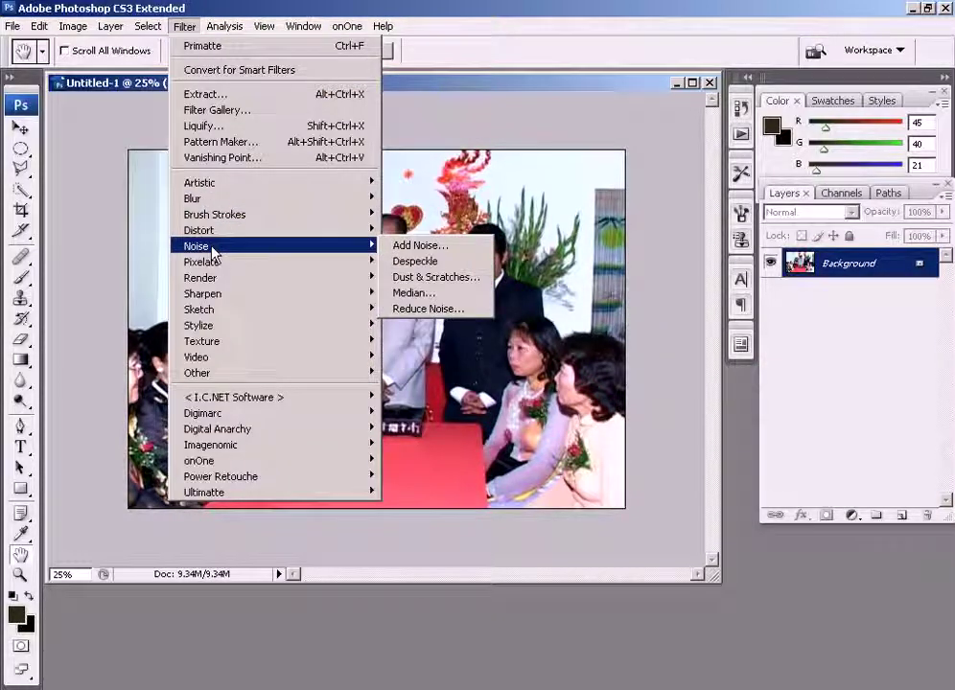
{"action": "left_click", "coordinate": [459, 294]}
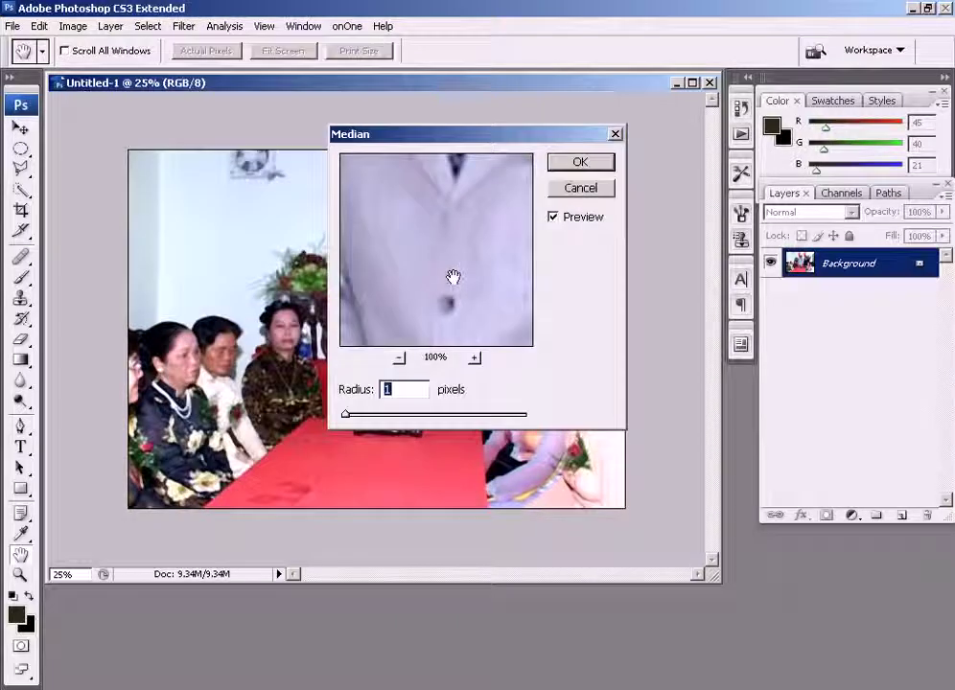
{"action": "left_click_drag", "start_coordinate": [461, 330], "coordinate": [461, 253]}
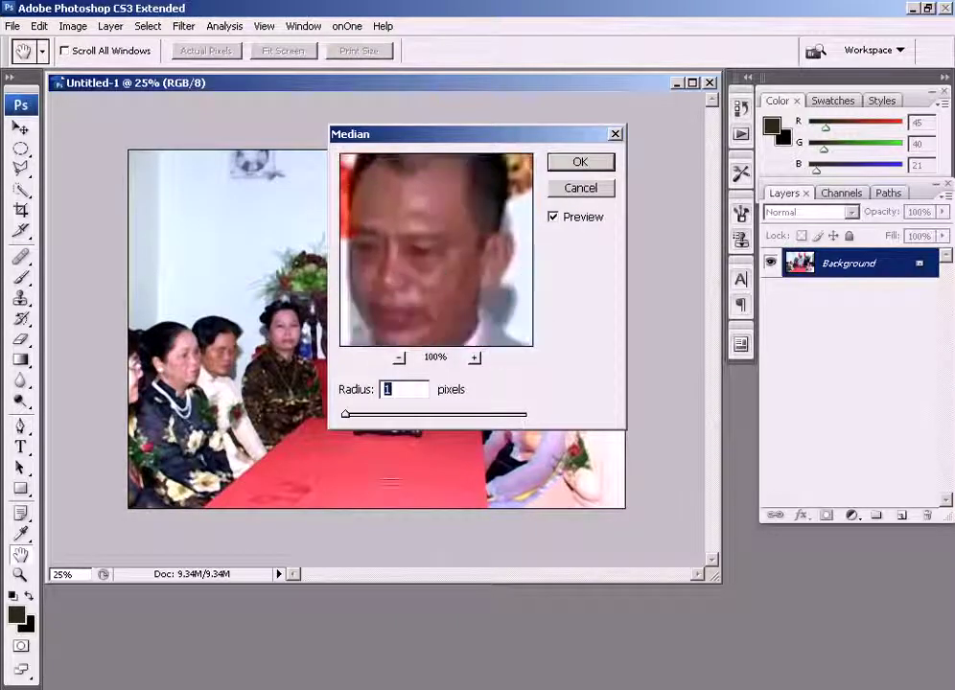
{"action": "left_click", "coordinate": [580, 188]}
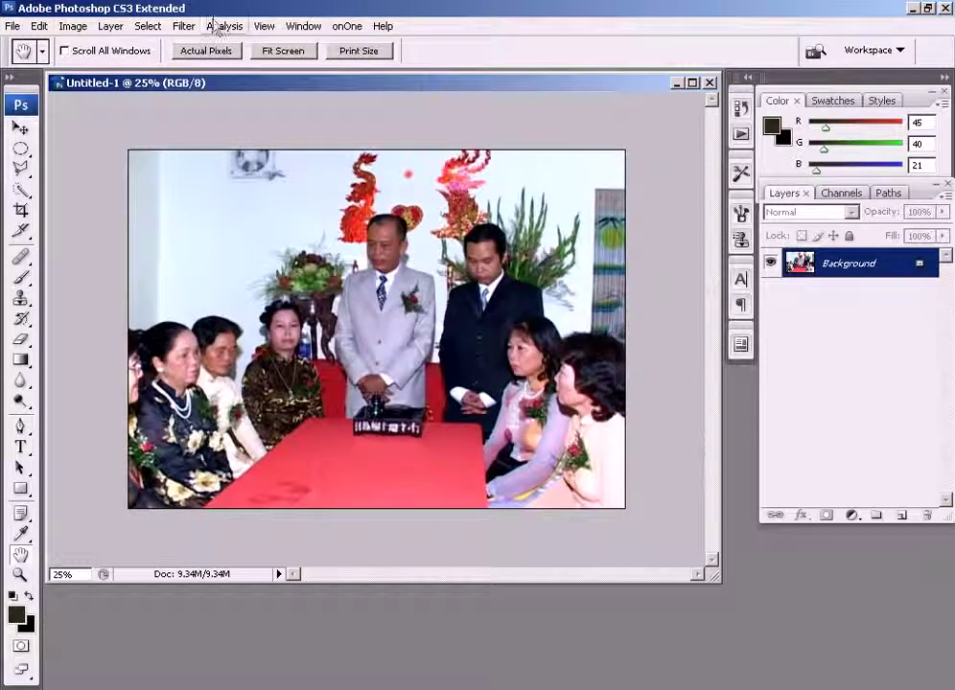
Step: Apply Unsharp Mask with amount 82%, radius about 1.5 and threshold 0
{"action": "left_click", "coordinate": [183, 26]}
{"action": "mouse_move", "coordinate": [204, 294]}
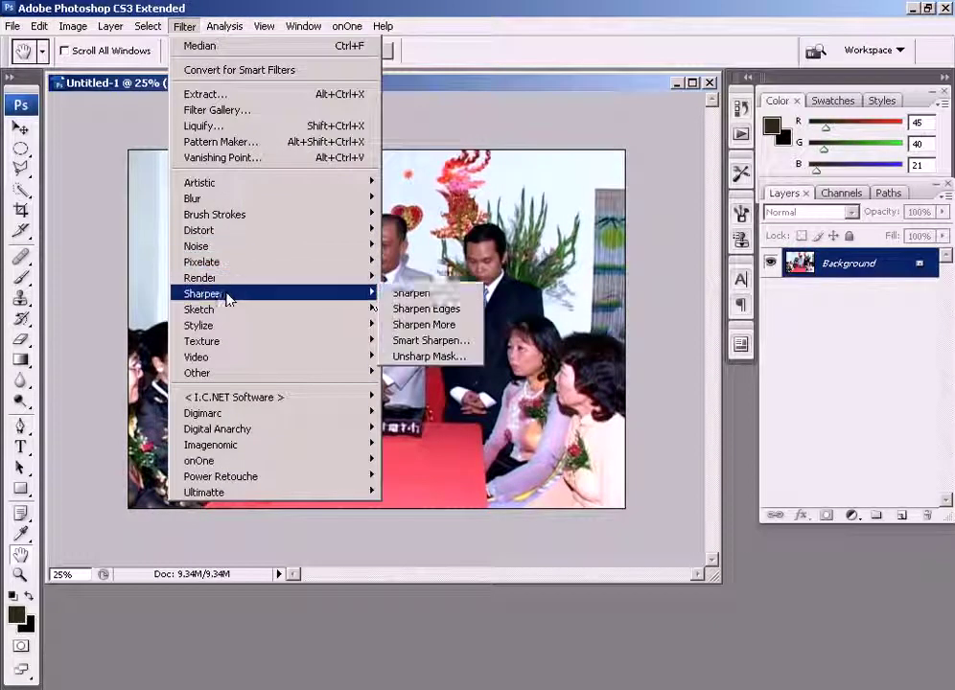
{"action": "left_click", "coordinate": [451, 356]}
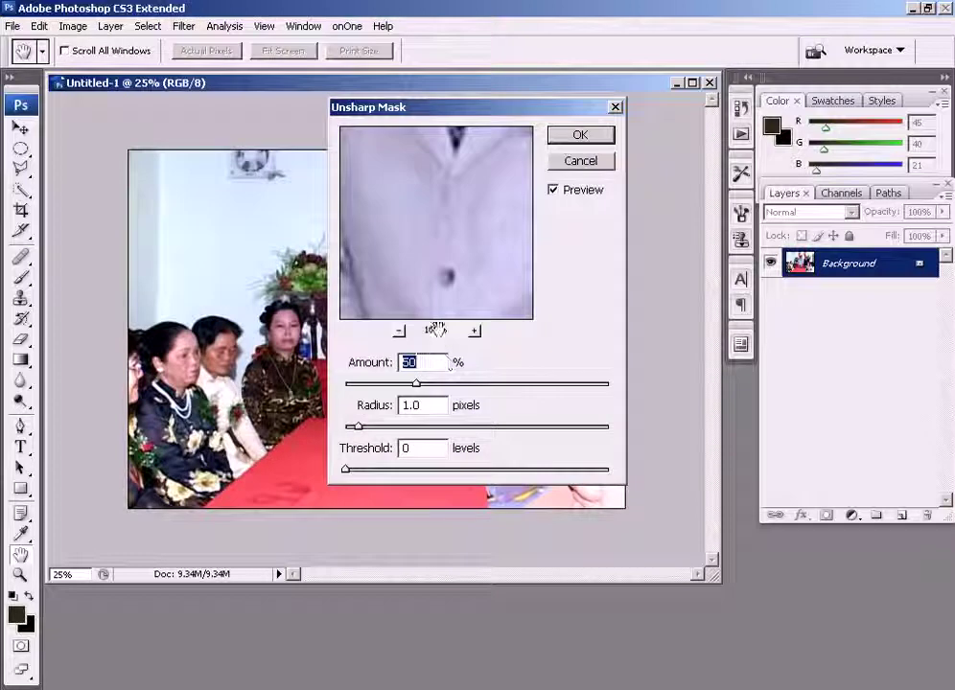
{"action": "left_click_drag", "start_coordinate": [359, 427], "coordinate": [366, 427]}
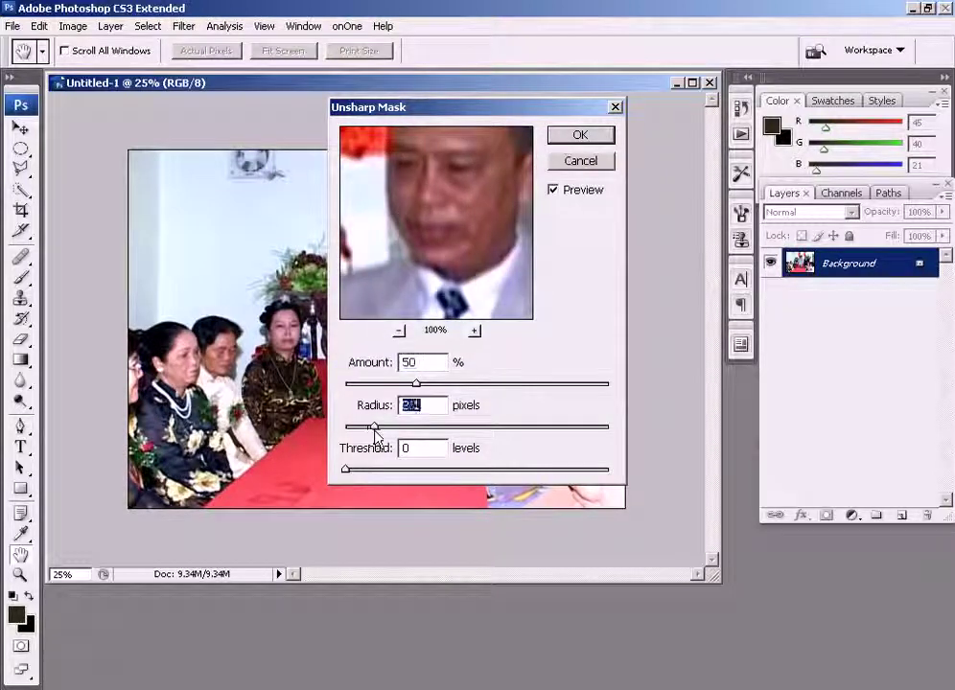
{"action": "left_click_drag", "start_coordinate": [415, 383], "coordinate": [436, 385]}
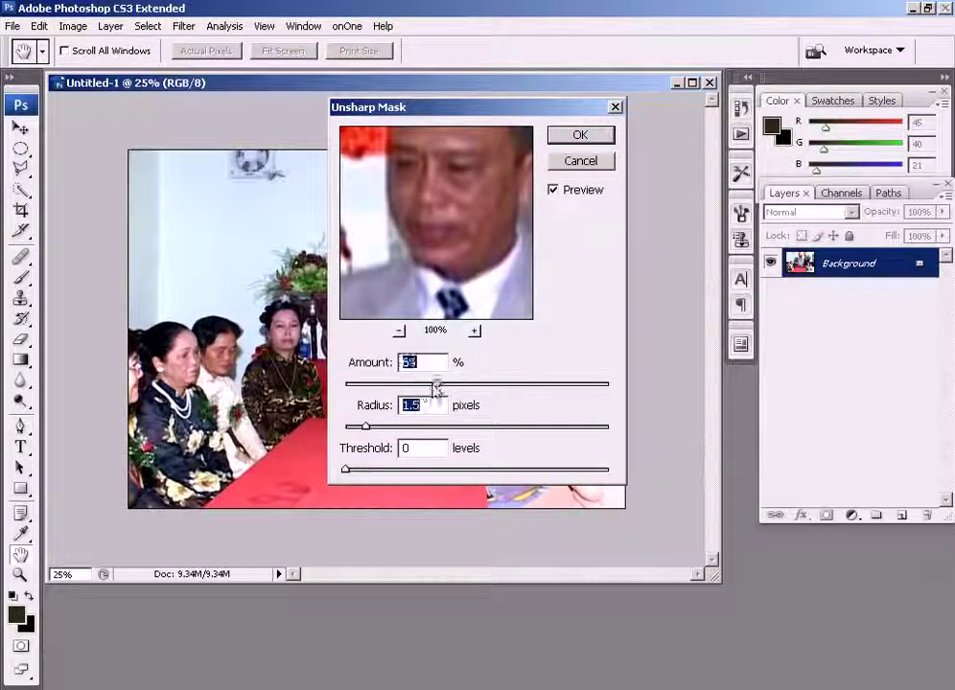
{"action": "left_click", "coordinate": [407, 448]}
{"action": "left_click_drag", "start_coordinate": [436, 384], "coordinate": [463, 384]}
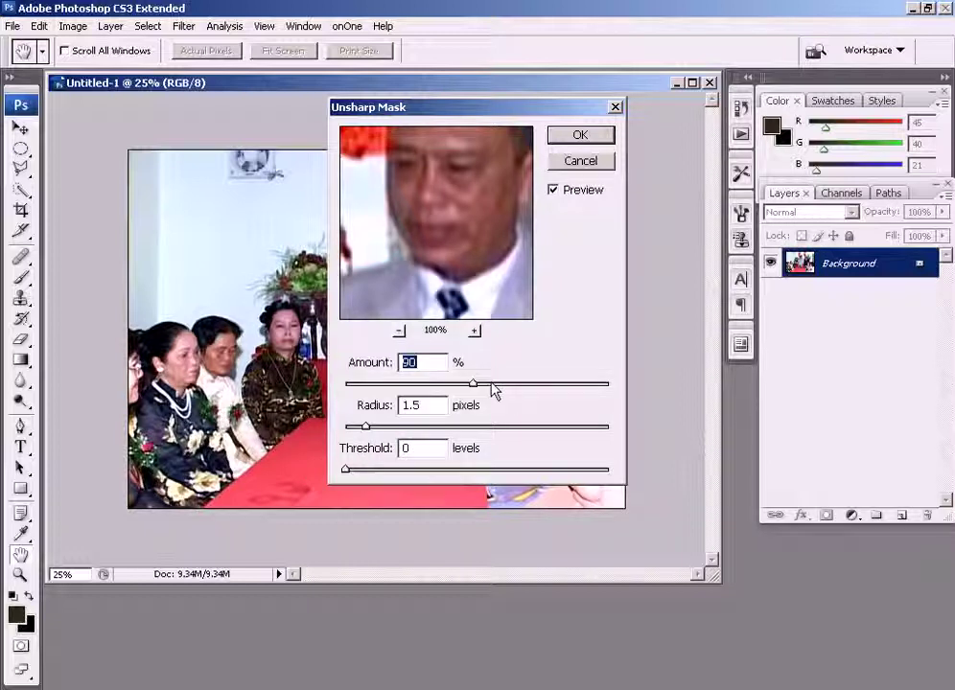
{"action": "mouse_move", "coordinate": [366, 427]}
{"action": "left_mouse_down"}
{"action": "mouse_move", "coordinate": [391, 428]}
{"action": "mouse_move", "coordinate": [363, 427]}
{"action": "left_mouse_up"}
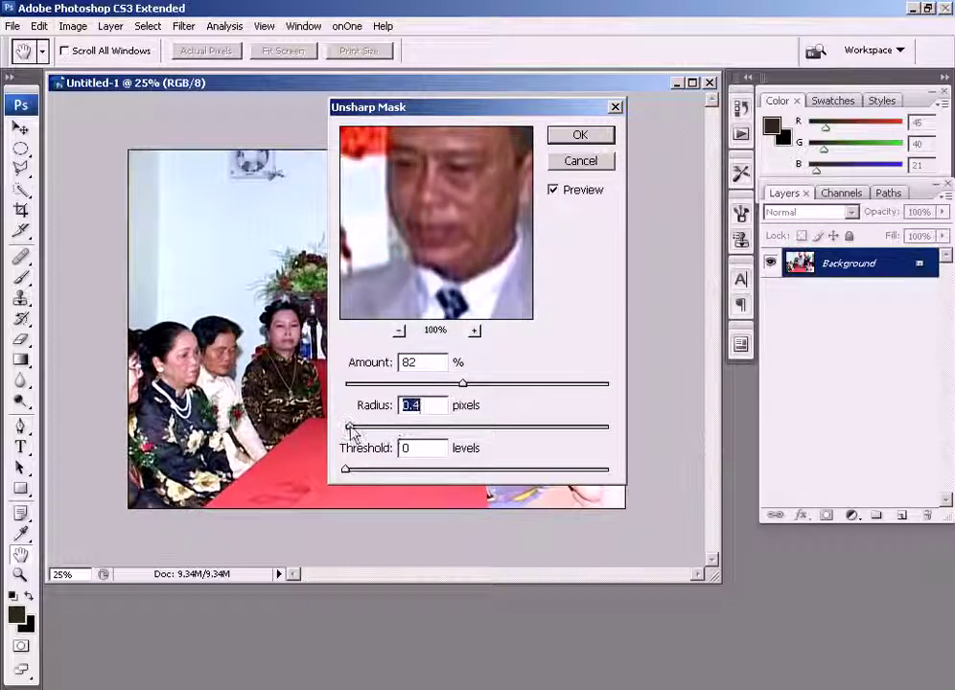
{"action": "left_click", "coordinate": [590, 136]}
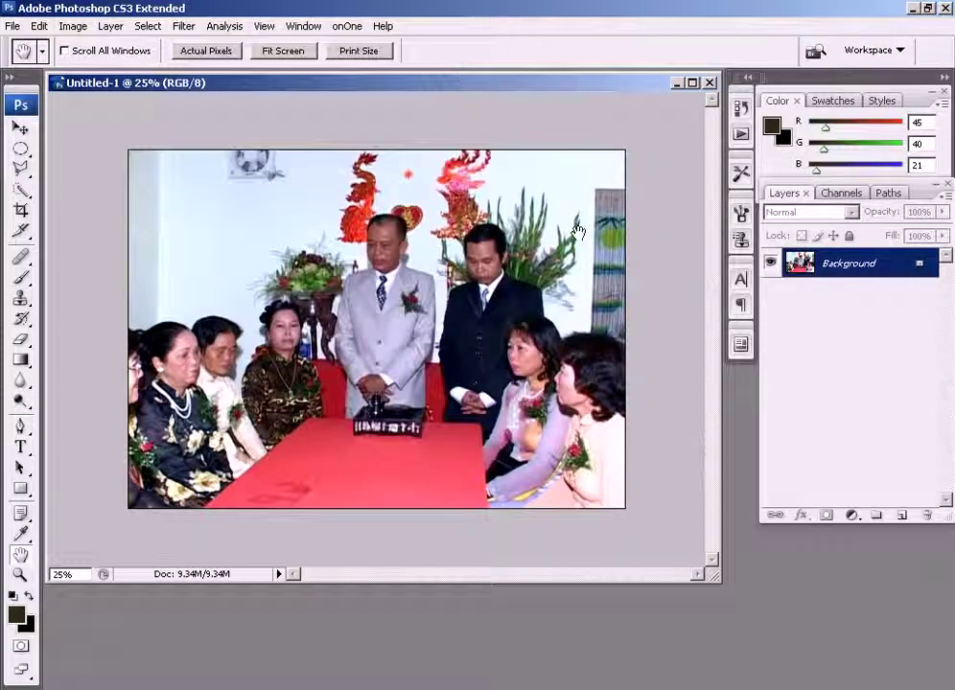
Step: Brighten midtones on the RGB curve, then lift Red from input 118 to output 128
{"action": "key", "text": "ctrl+m"}
{"action": "mouse_move", "coordinate": [725, 346]}
{"action": "left_mouse_down"}
{"action": "mouse_move", "coordinate": [717, 338]}
{"action": "mouse_move", "coordinate": [725, 352]}
{"action": "left_mouse_up"}
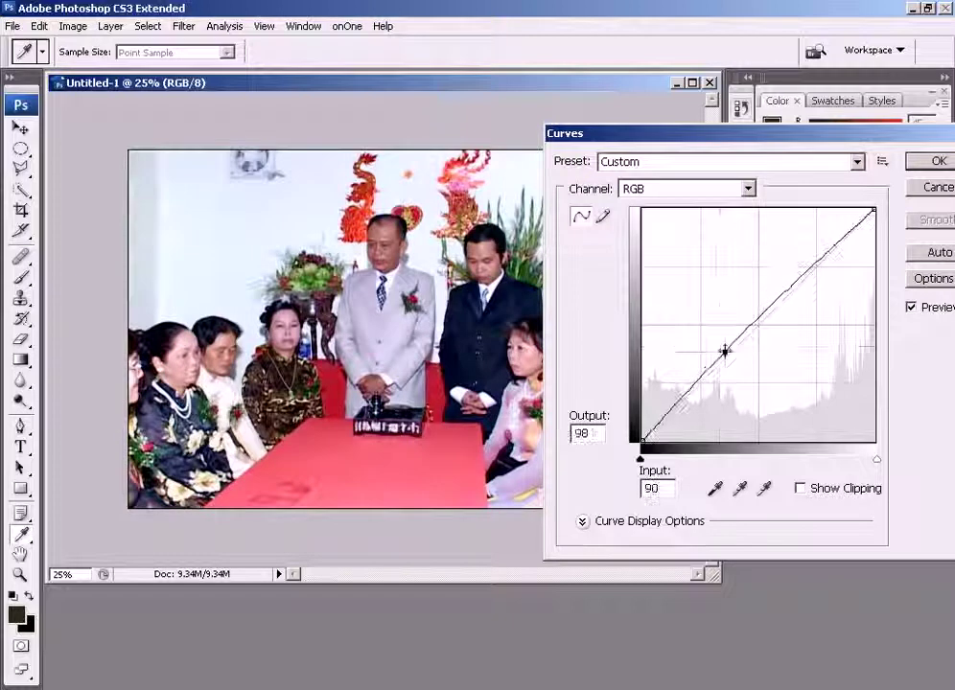
{"action": "left_click", "coordinate": [704, 190]}
{"action": "left_click", "coordinate": [671, 222]}
{"action": "left_click", "coordinate": [750, 324]}
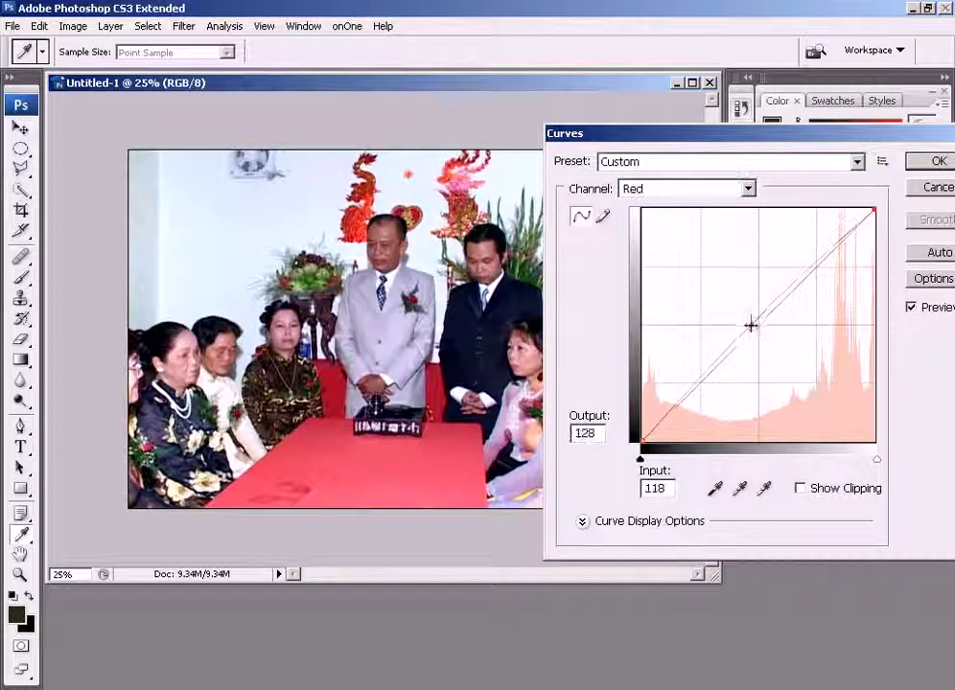
{"action": "left_click", "coordinate": [935, 162]}
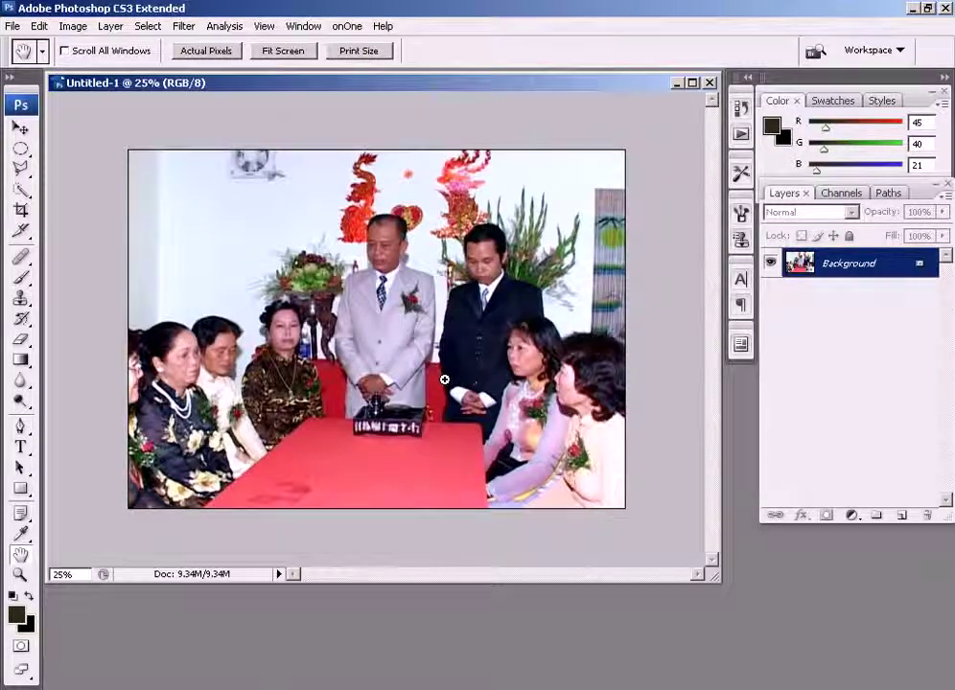
Step: Save a JPEG copy named 13x18phim into the images folder
{"action": "key", "text": "ctrl+shift+s"}
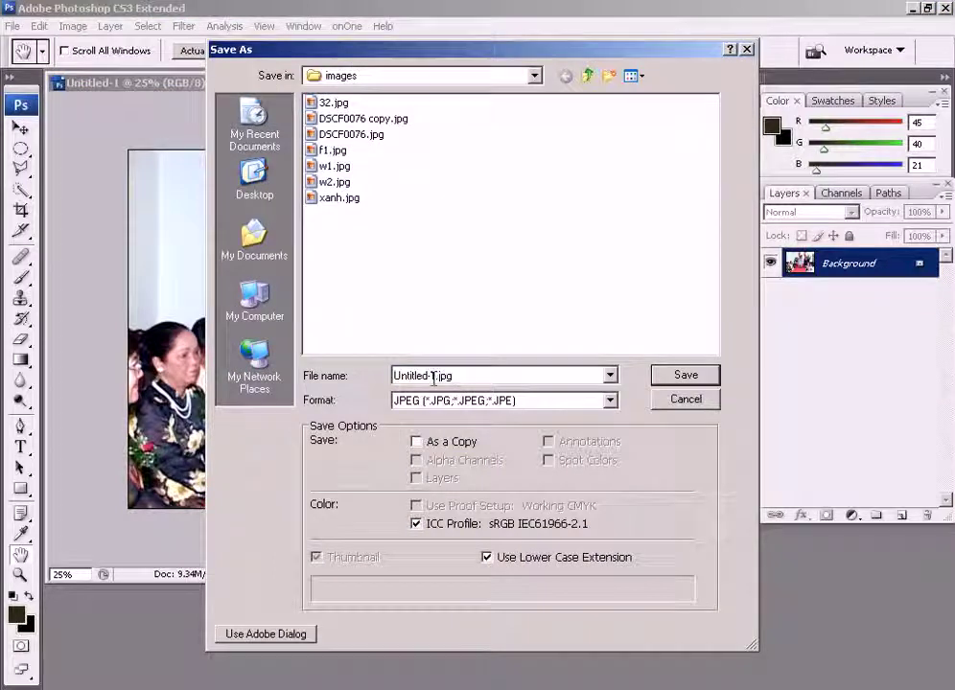
{"action": "type", "text": "13x18phim"}
{"action": "key", "text": "Return"}
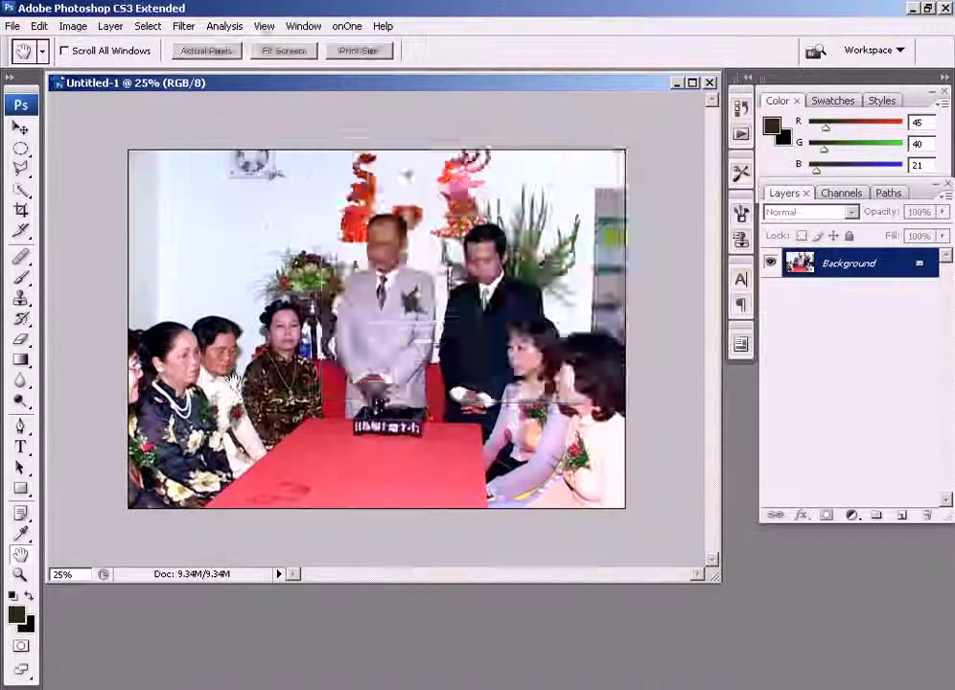